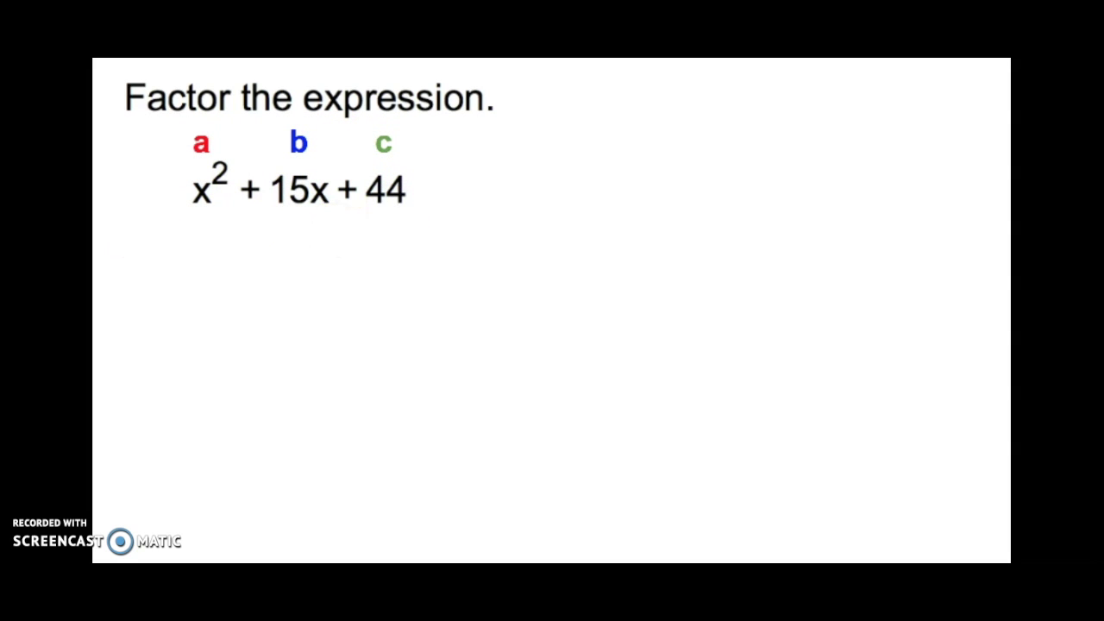
Step: Reveal the factor and sum table for x² + 15x + 44 on the slide, including the values 44 and 15
{"action": "key", "text": "Right"}
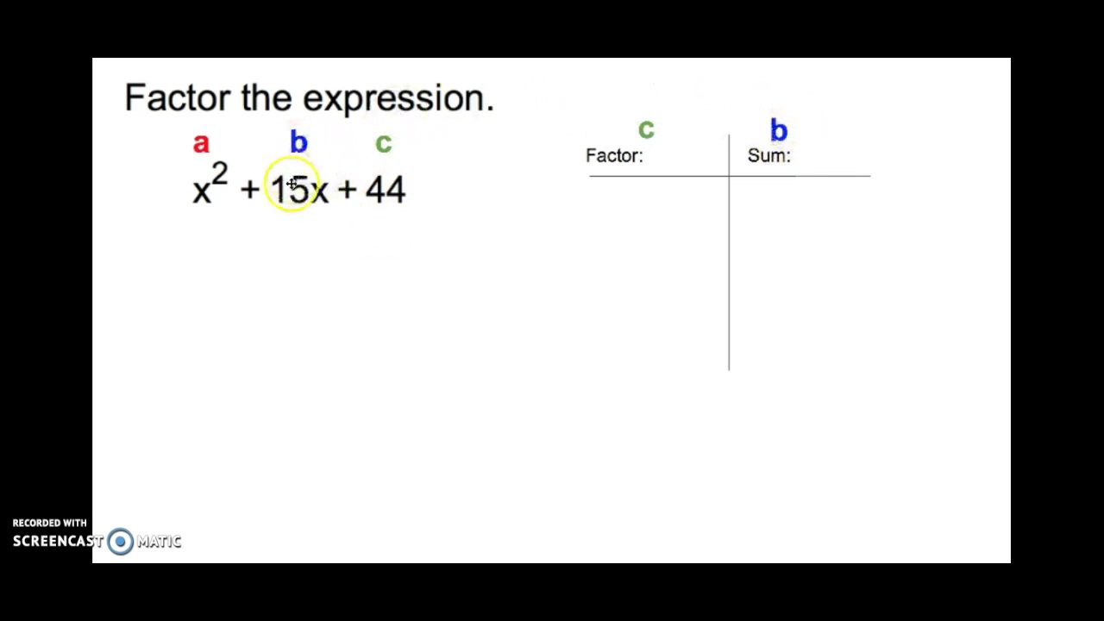
{"action": "key", "text": "Right"}
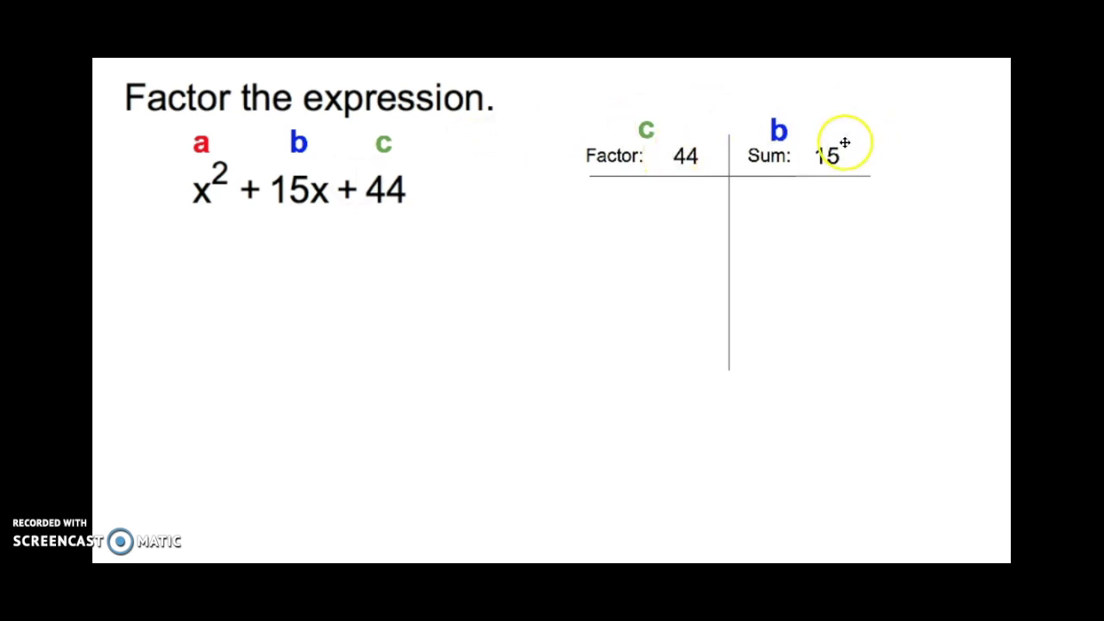
Step: Switch to the TI-84 Plus CE calculator emulator, define Y1 as 44/X and display its table of values
{"action": "left_click", "coordinate": [279, 467]}
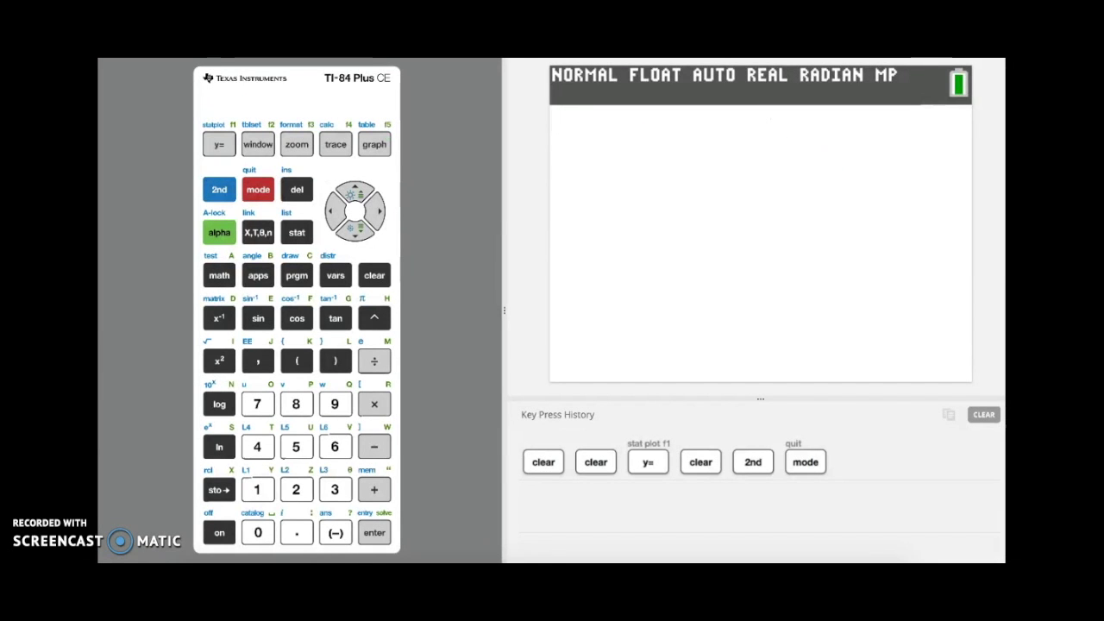
{"action": "left_click", "coordinate": [221, 145]}
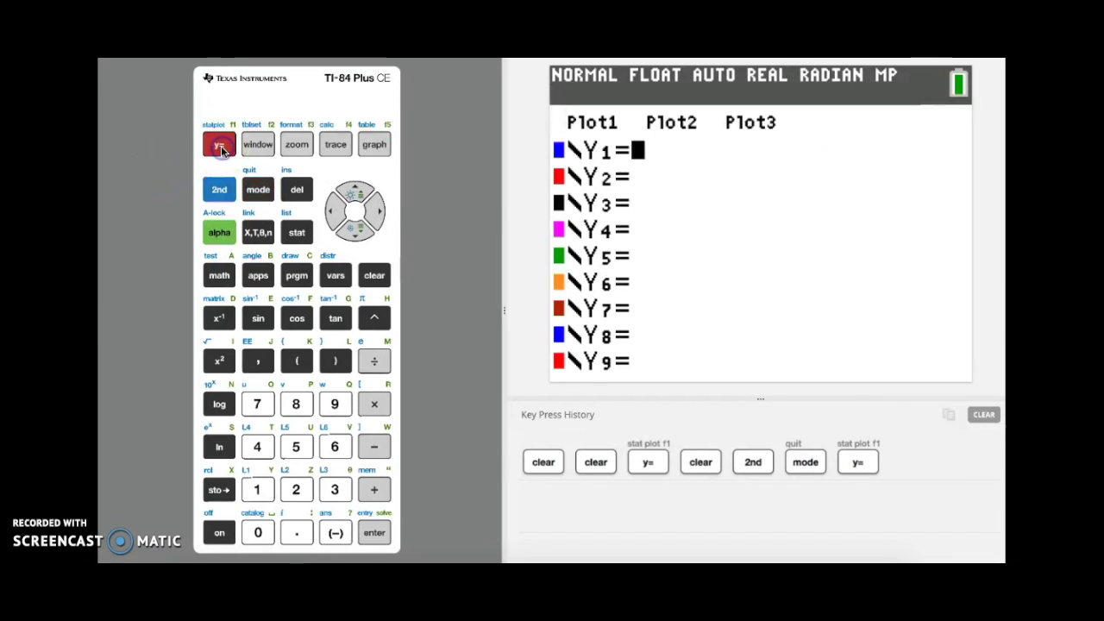
{"action": "left_click", "coordinate": [256, 450]}
{"action": "left_click", "coordinate": [255, 452]}
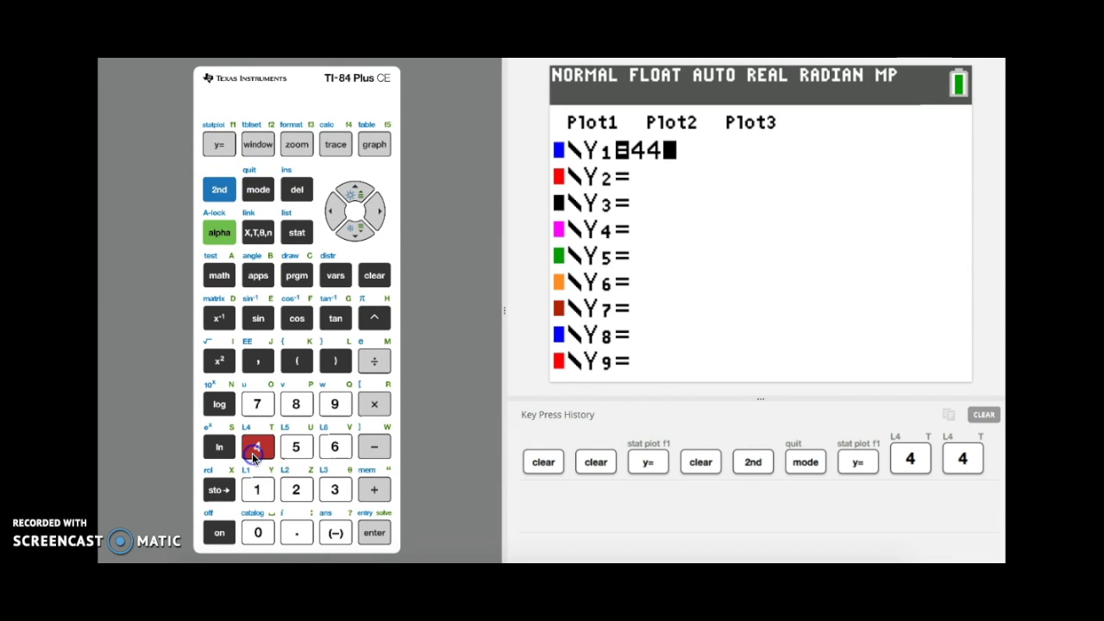
{"action": "left_click", "coordinate": [374, 361]}
{"action": "left_click", "coordinate": [258, 232]}
{"action": "left_click", "coordinate": [222, 194]}
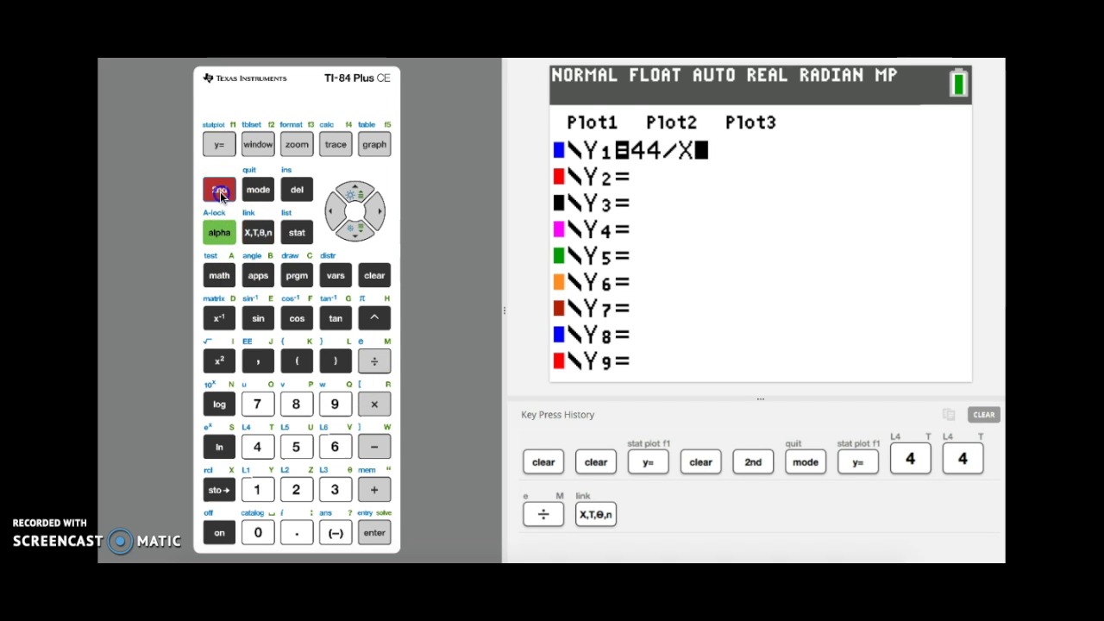
{"action": "left_click", "coordinate": [371, 146]}
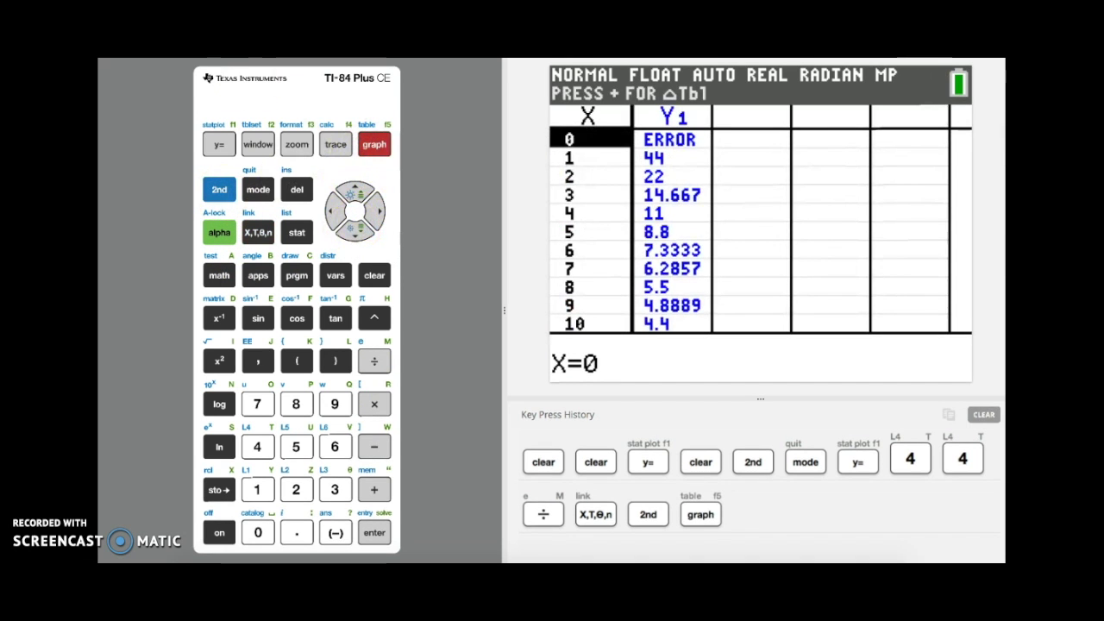
Step: Submit (x + 4)(x + 11) as the factored form of x² + 15x + 44 in the homework and continue to the next question
{"action": "left_click", "coordinate": [561, 172]}
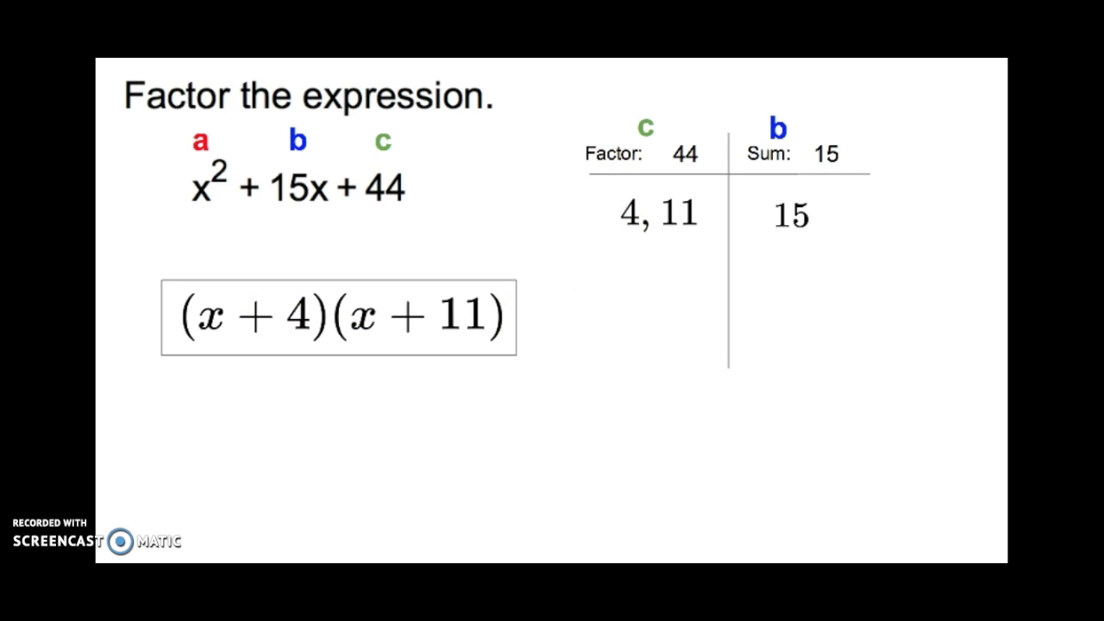
{"action": "left_click", "coordinate": [124, 308]}
{"action": "type", "text": "("}
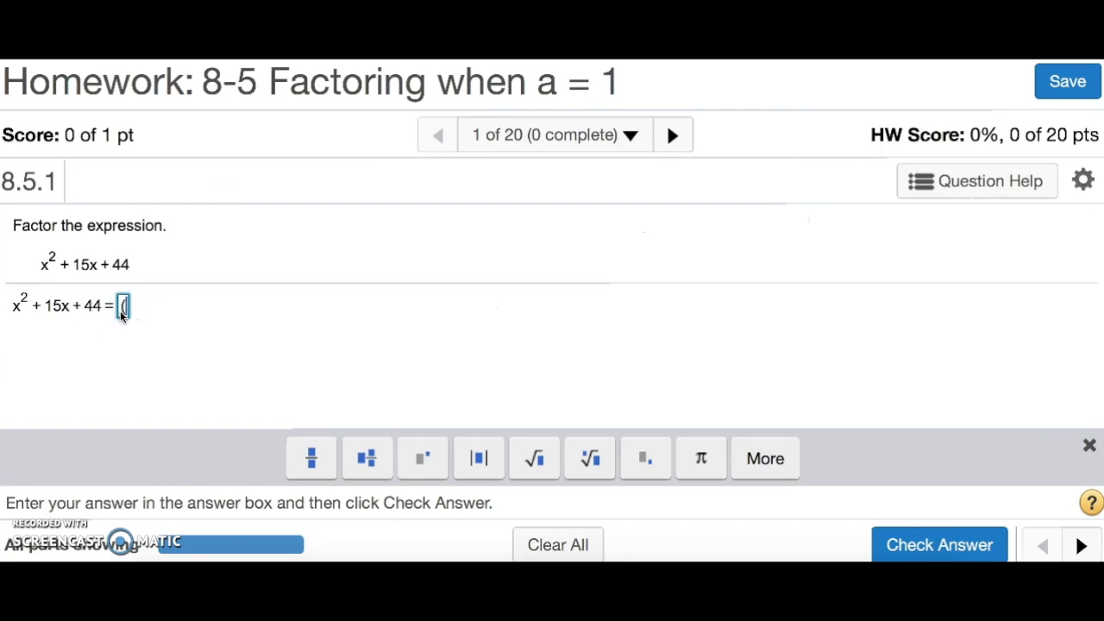
{"action": "type", "text": "x + 4)"}
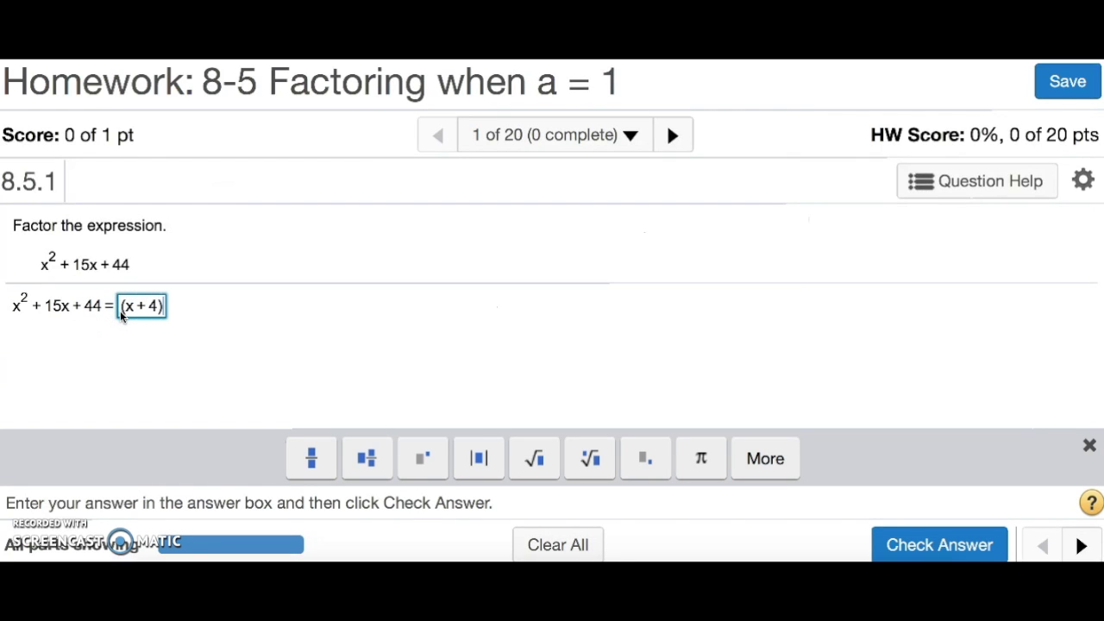
{"action": "type", "text": "(x + 11)"}
{"action": "key", "text": "Return"}
{"action": "key", "text": "Return"}
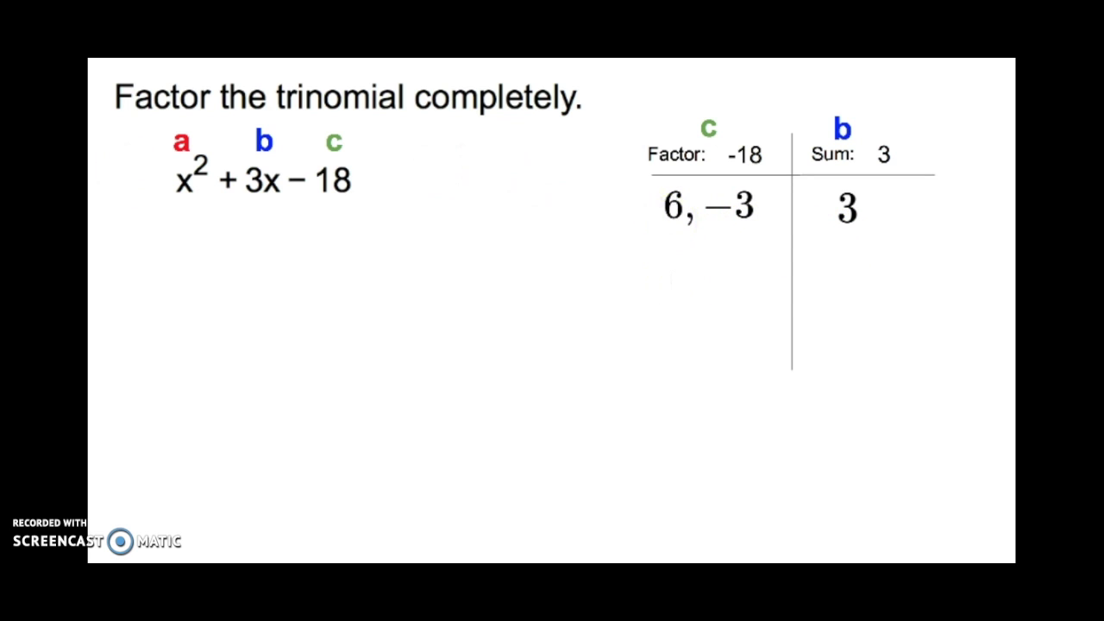
Step: Reveal the factored form of x² + 3x − 18 on the slide, one factor at a time
{"action": "key", "text": "Right"}
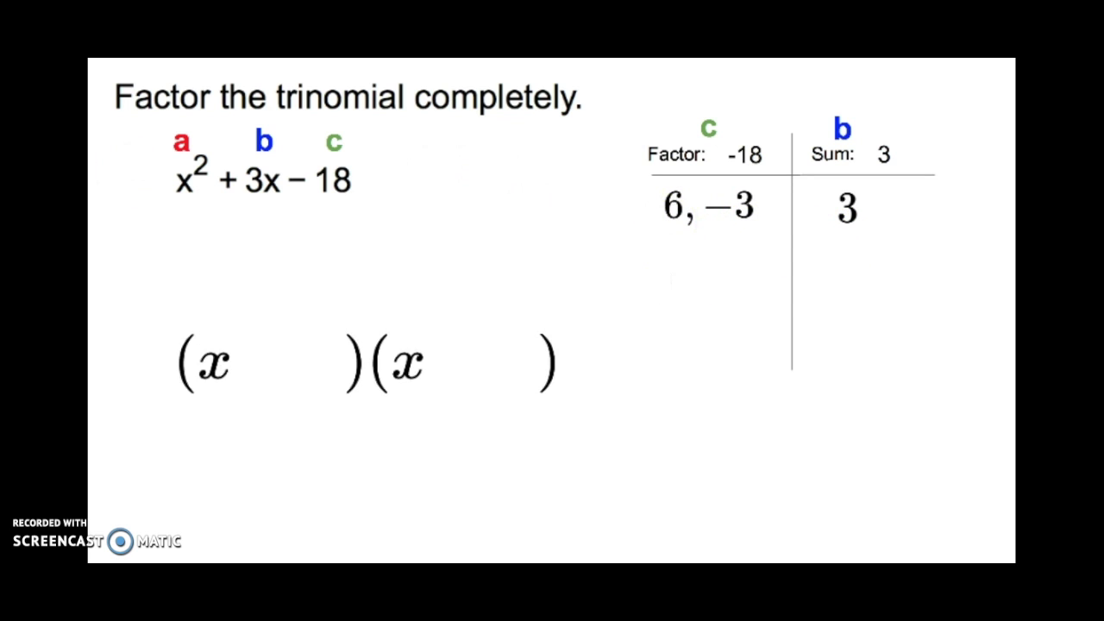
{"action": "key", "text": "Right"}
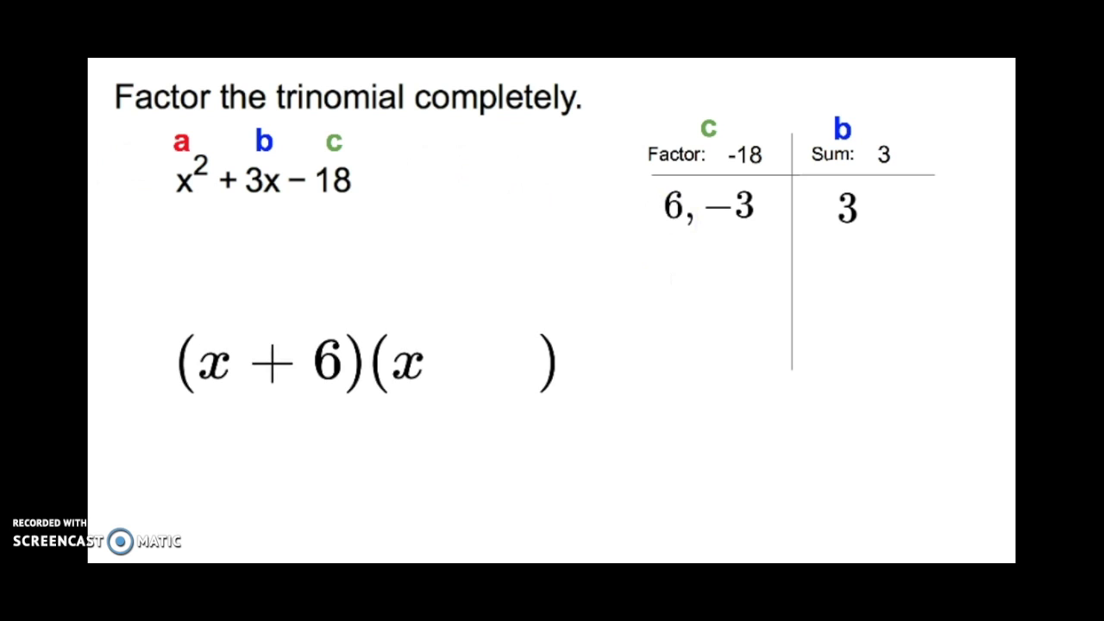
{"action": "key", "text": "Right"}
{"action": "key", "text": "Right"}
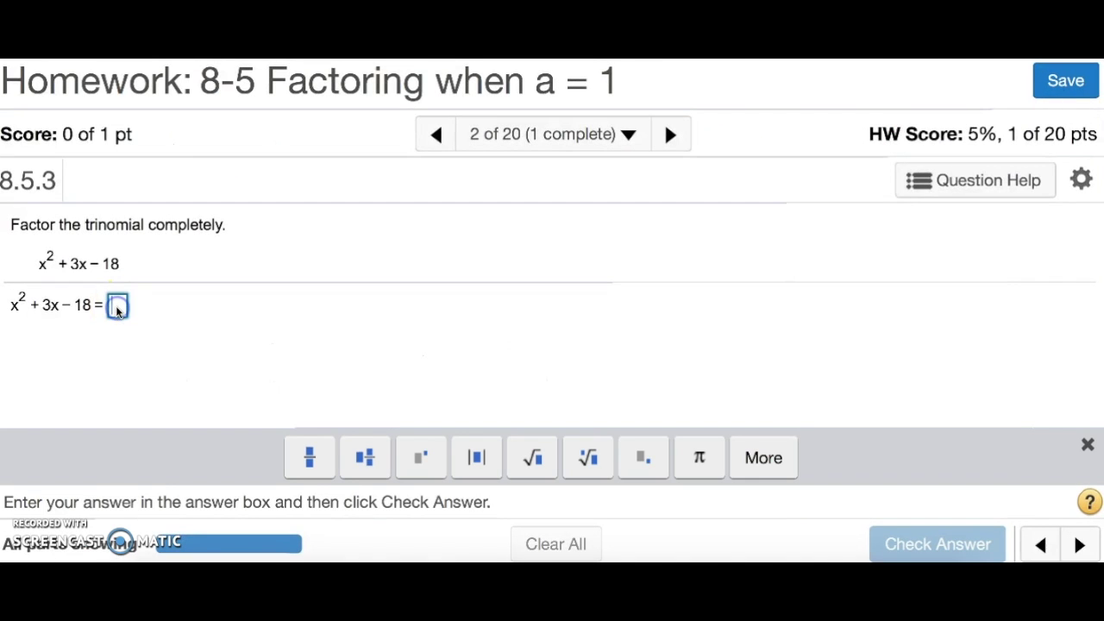
Step: Submit (x + 6)(x − 3) as the factored form of x² + 3x − 18 and continue to the next question
{"action": "type", "text": "(x+"}
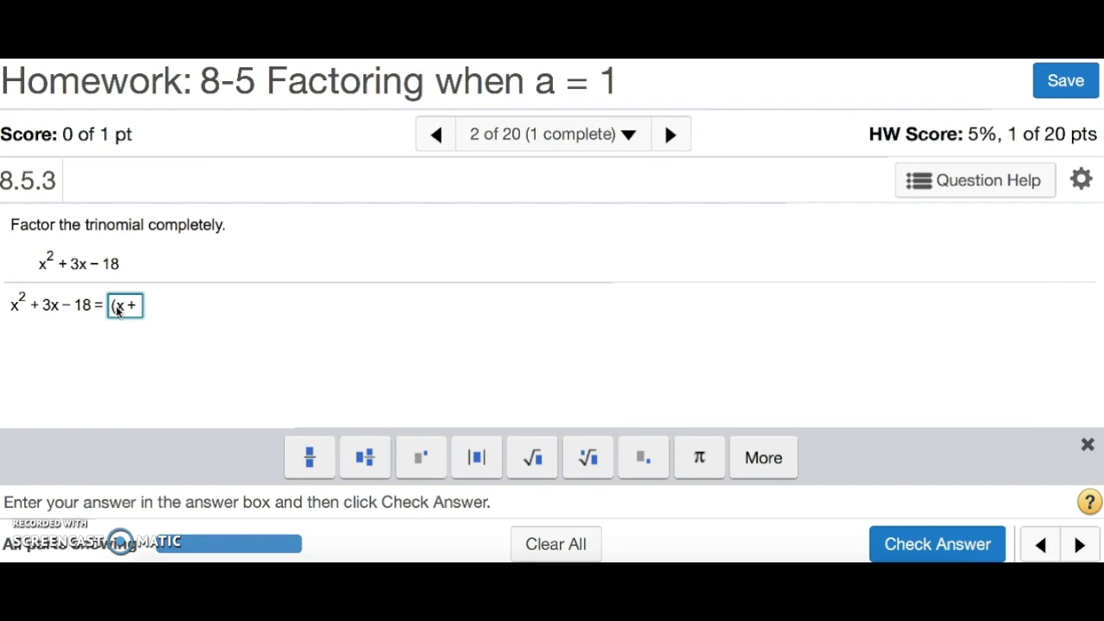
{"action": "type", "text": "6)(x-3)"}
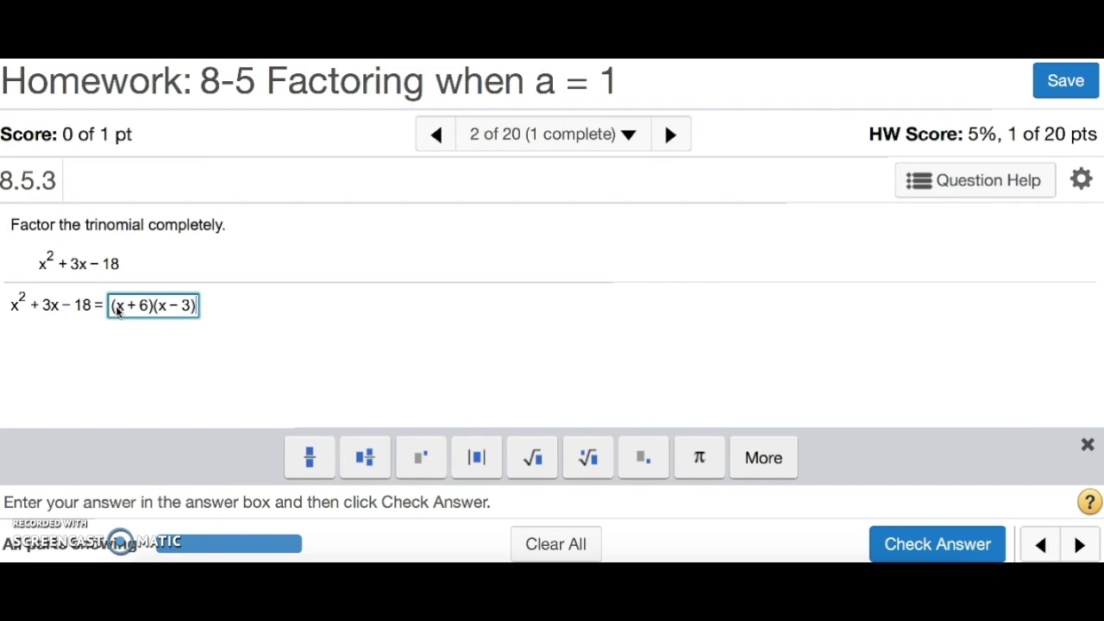
{"action": "key", "text": "Return"}
{"action": "left_click", "coordinate": [542, 393]}
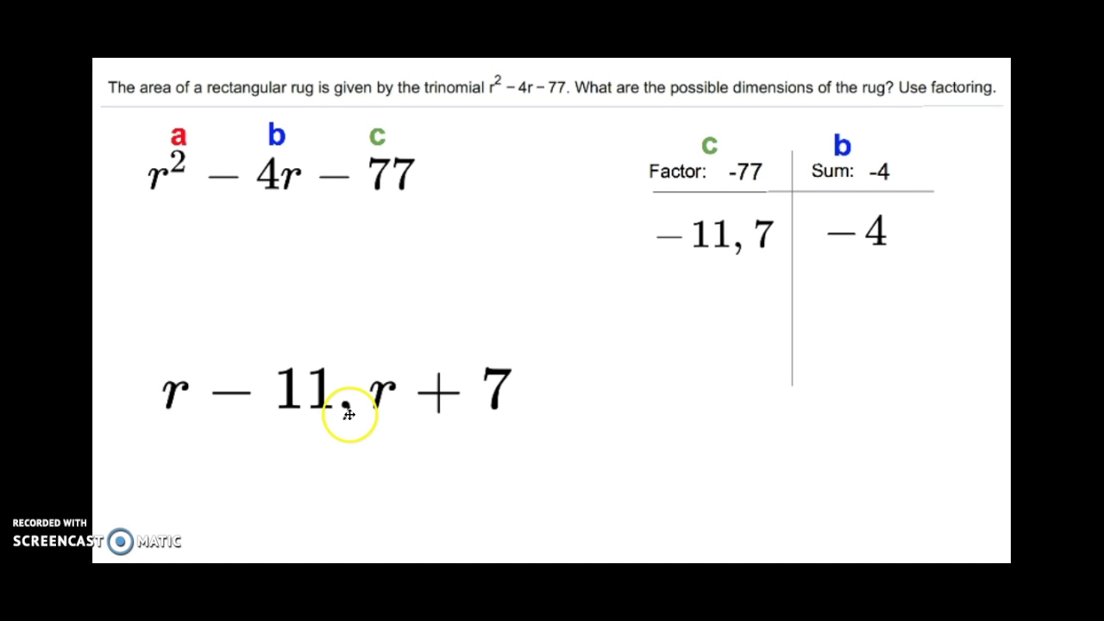
Step: Submit r − 11,r + 7 as the length and width of the rug with area r² − 4r − 77, and continue to the next question
{"action": "key", "text": "Right"}
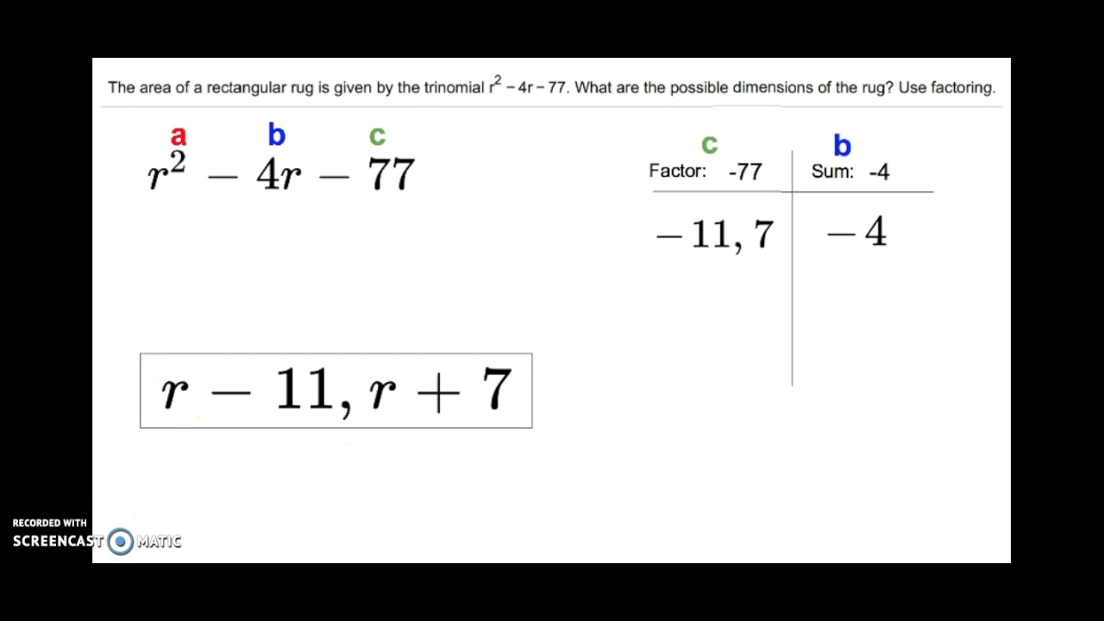
{"action": "left_click", "coordinate": [333, 270]}
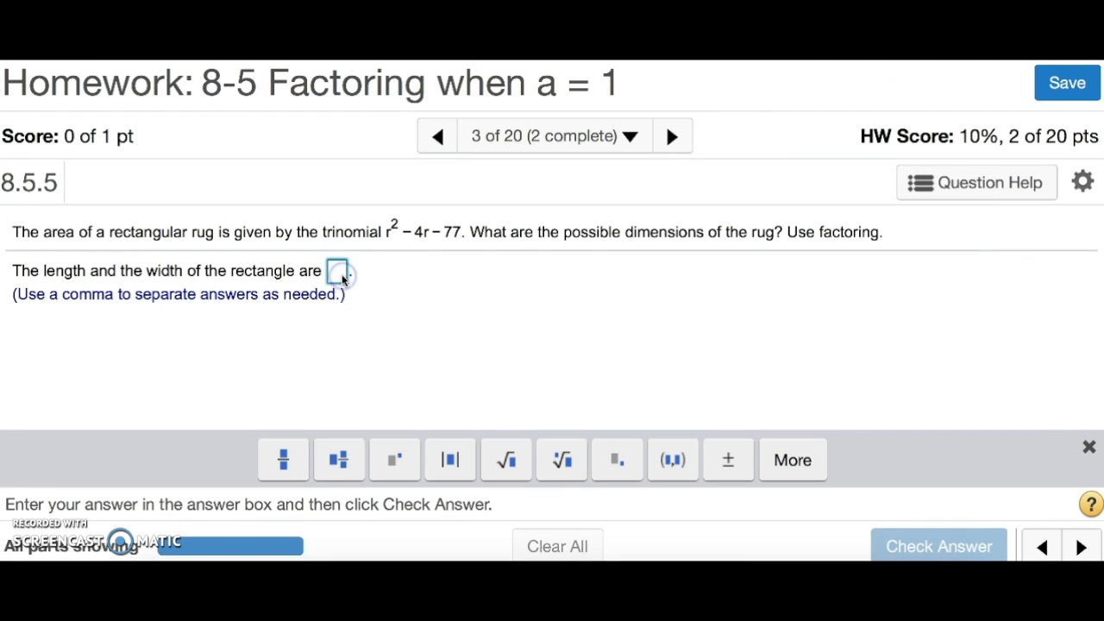
{"action": "type", "text": "r"}
{"action": "type", "text": "-11,"}
{"action": "type", "text": "r+7"}
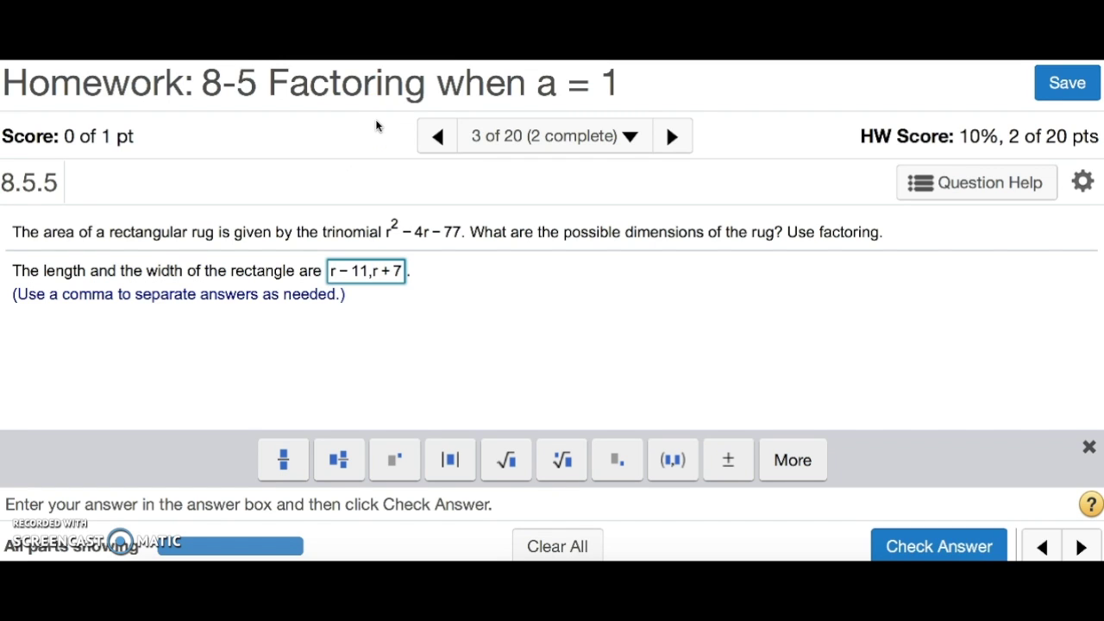
{"action": "left_click", "coordinate": [343, 125]}
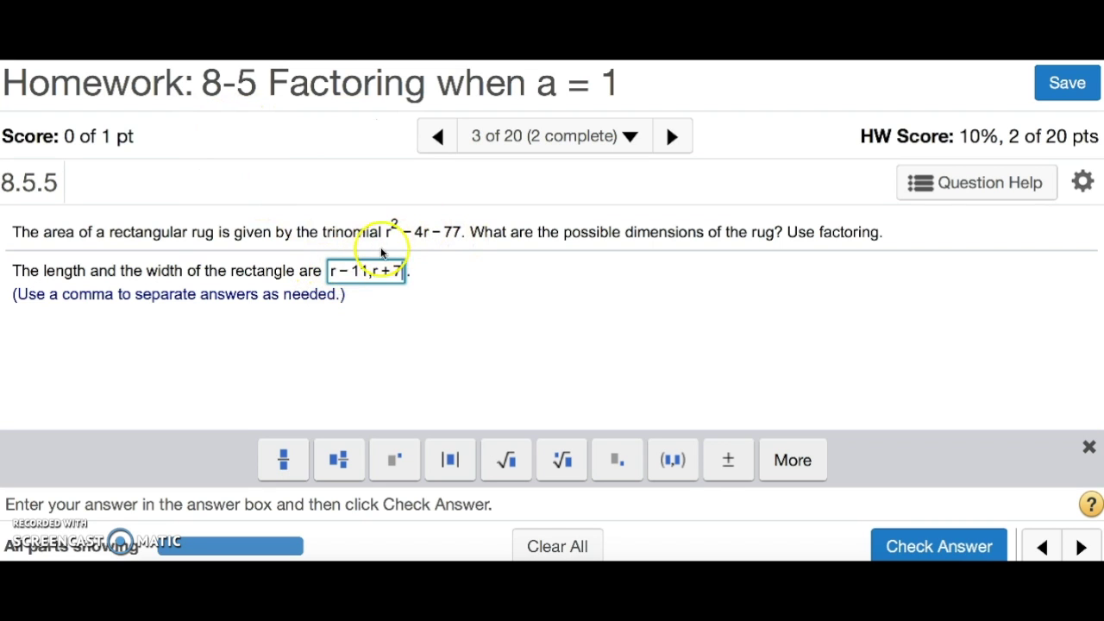
{"action": "left_click", "coordinate": [912, 550]}
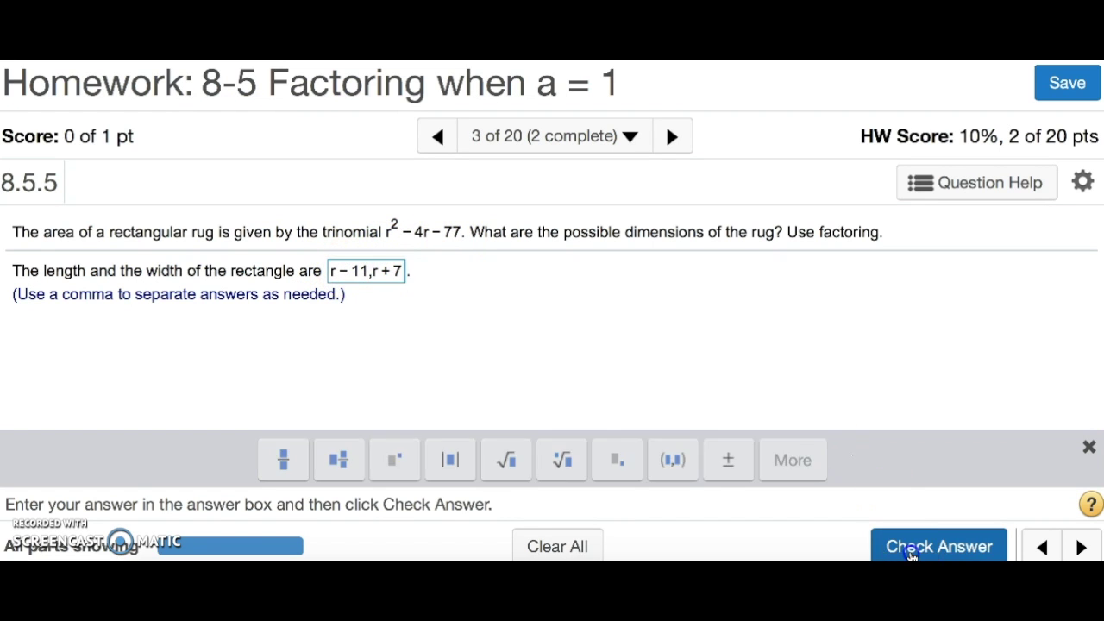
{"action": "left_click", "coordinate": [580, 395]}
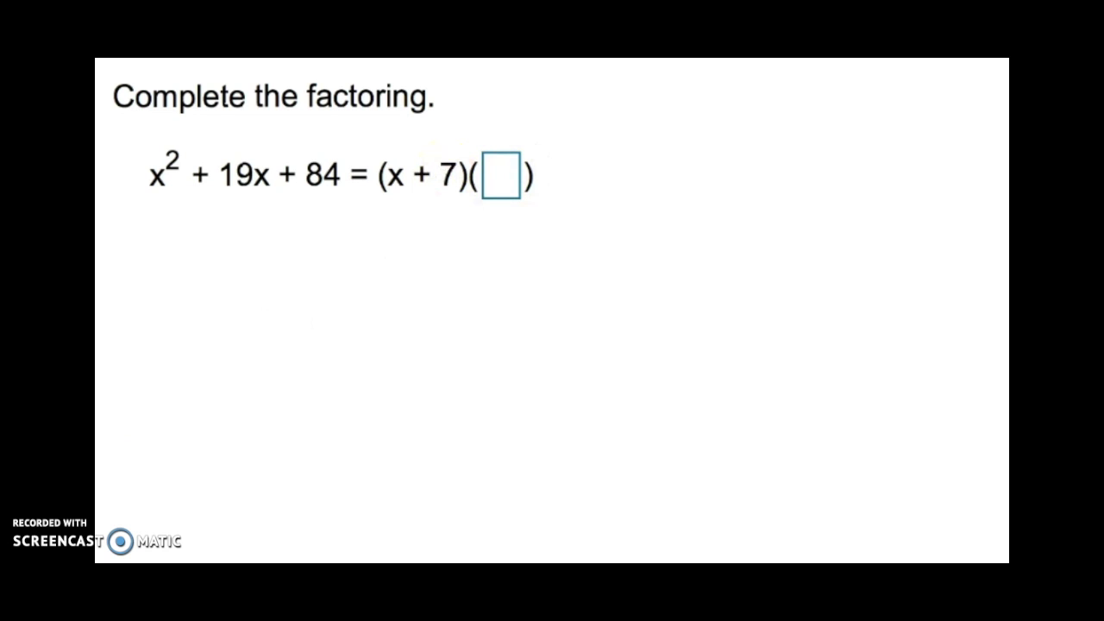
Step: Complete the factoring of x² + 19x + 84 with the missing factor x + 12, submit it and continue to the next question
{"action": "key", "text": "ctrl+v"}
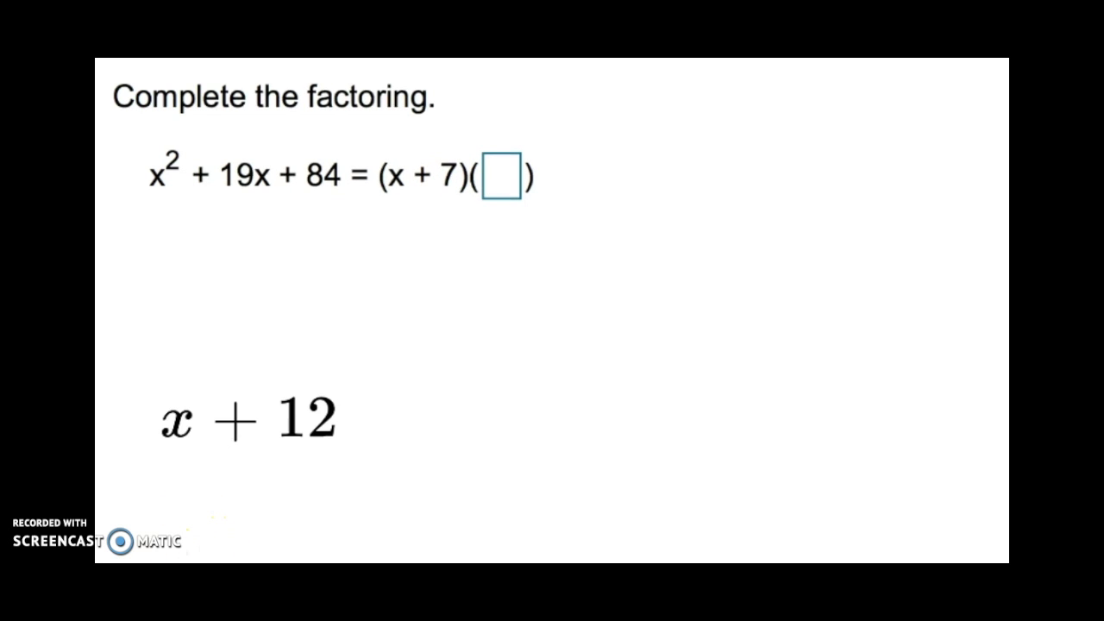
{"action": "left_click", "coordinate": [502, 175]}
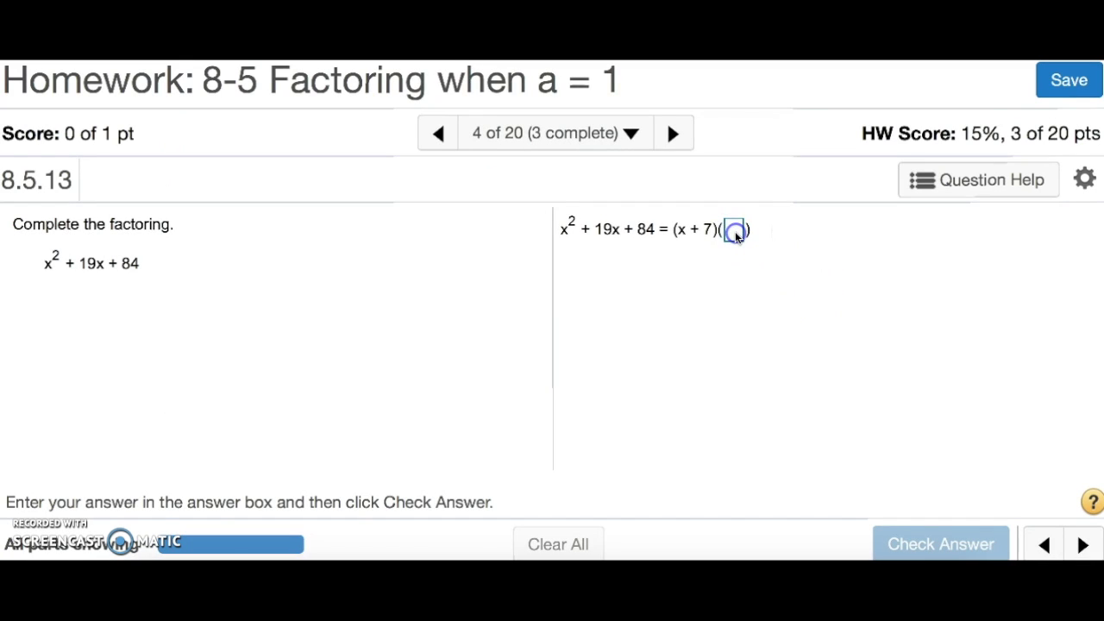
{"action": "type", "text": "x + 12"}
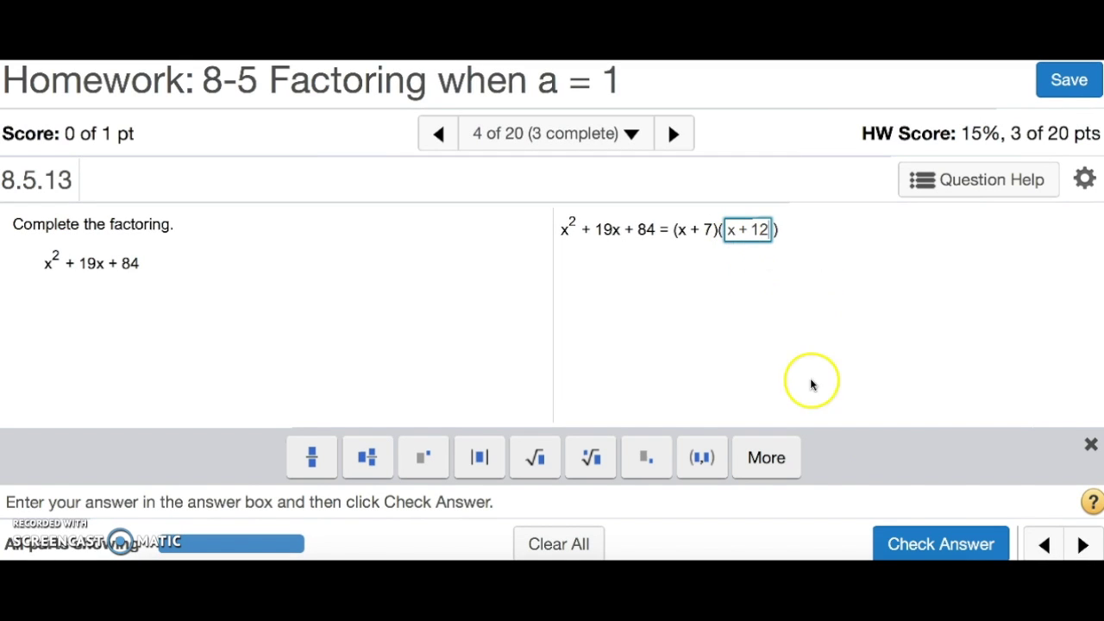
{"action": "left_click", "coordinate": [904, 544]}
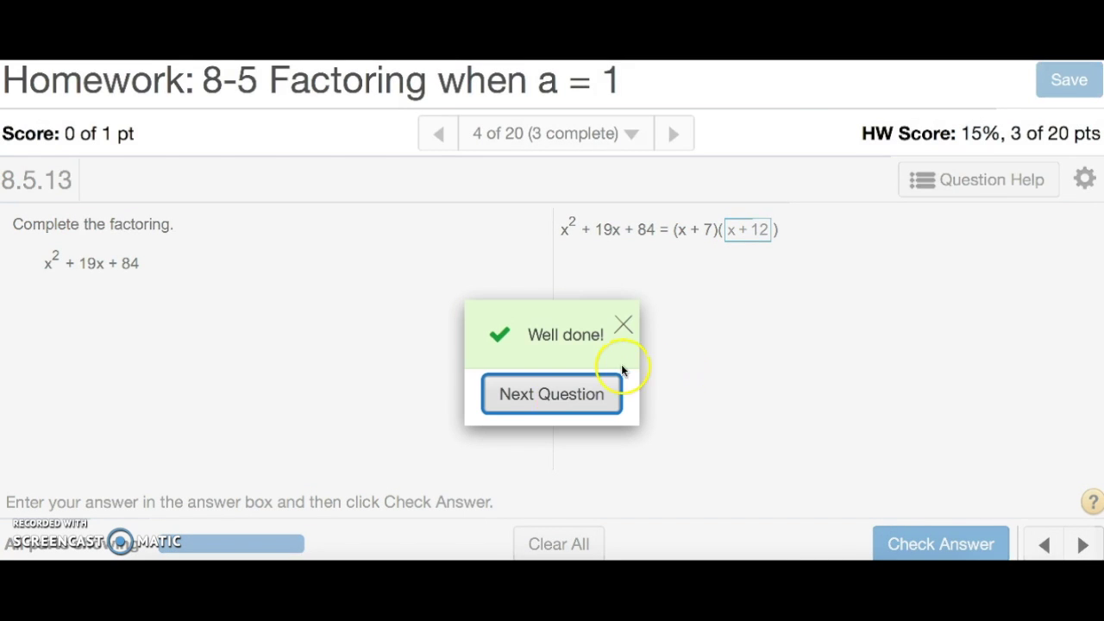
{"action": "left_click", "coordinate": [564, 406]}
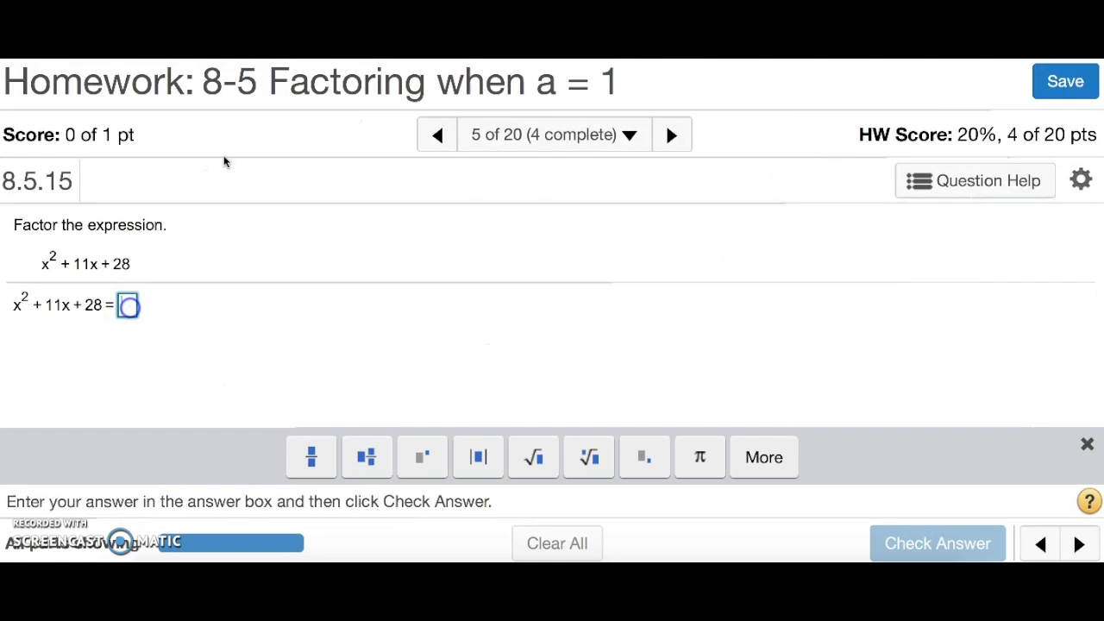
Step: Submit (x + 7)(x + 4) as the factored form of x² + 11x + 28 and continue to the next question
{"action": "type", "text": "(x"}
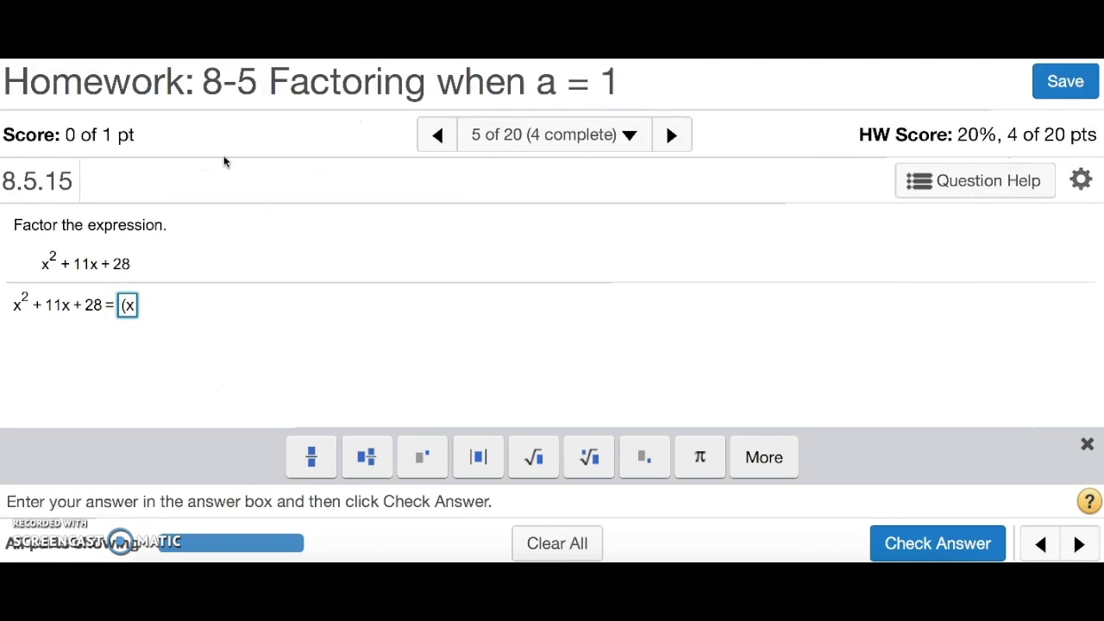
{"action": "type", "text": " + 7)"}
{"action": "left_click", "coordinate": [162, 299]}
{"action": "type", "text": "(x+4)"}
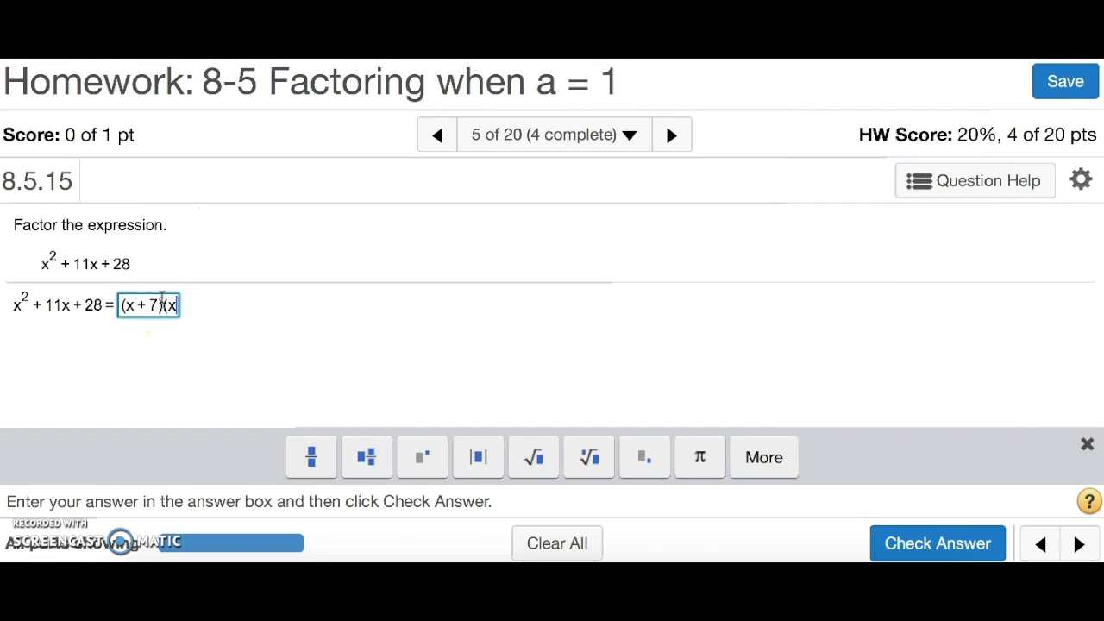
{"action": "left_click", "coordinate": [730, 338]}
{"action": "left_click", "coordinate": [910, 543]}
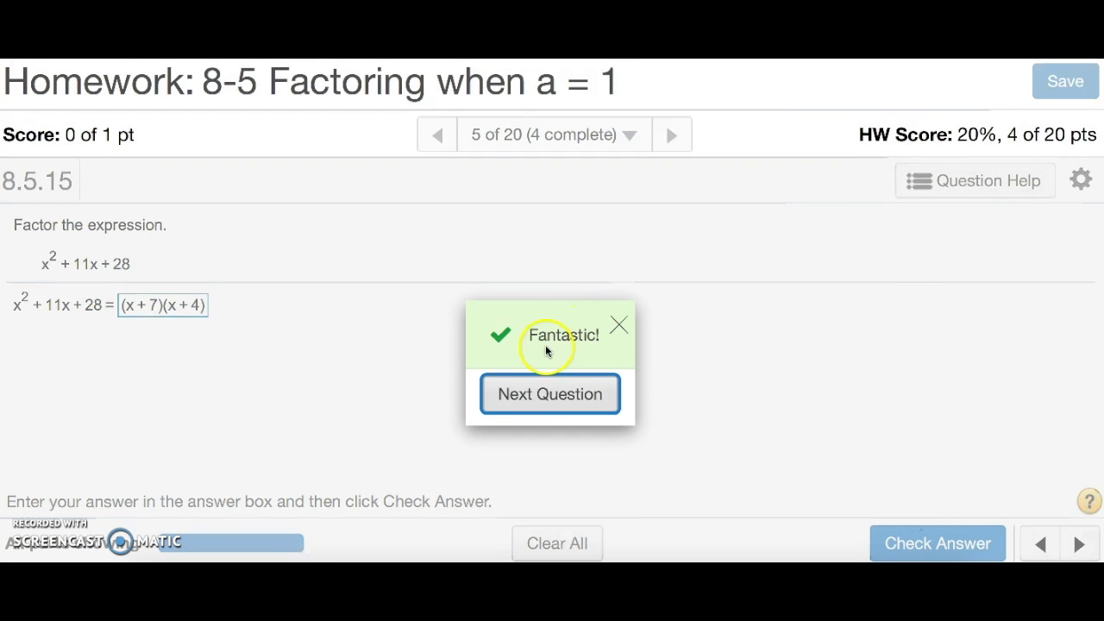
{"action": "left_click", "coordinate": [544, 396]}
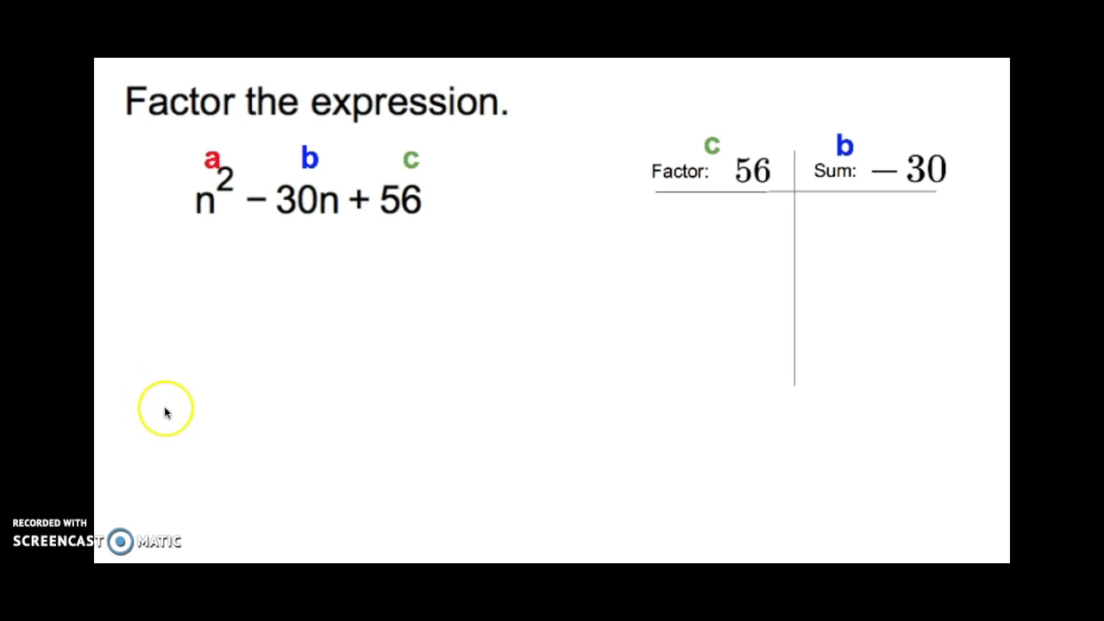
Step: Reveal the worked factor/sum table for n² − 30n + 56, followed by its factored form
{"action": "left_click", "coordinate": [496, 401]}
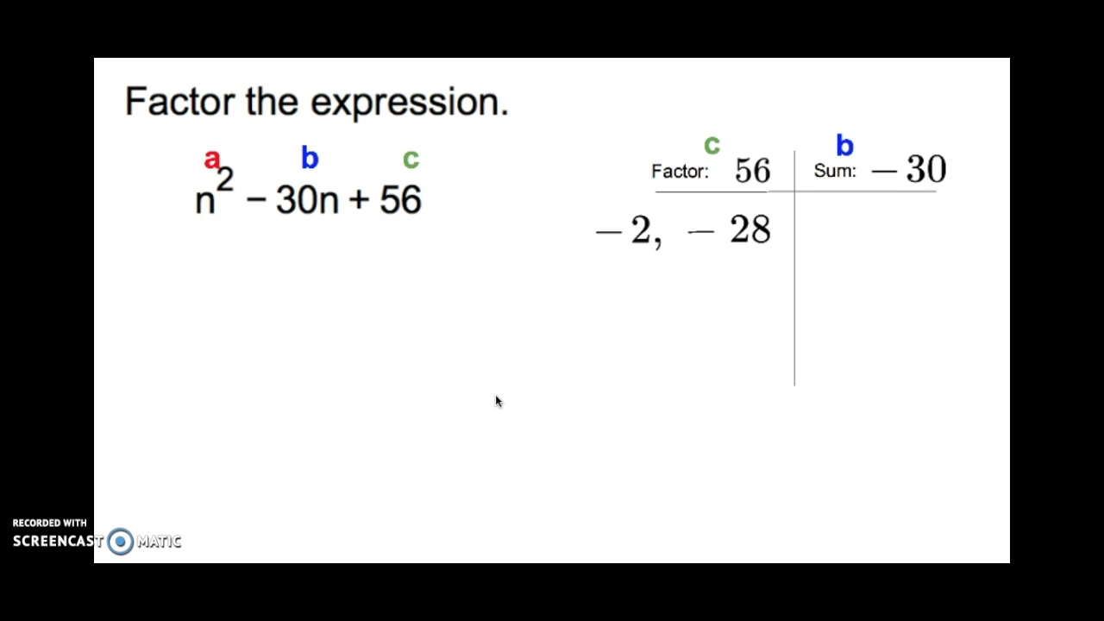
{"action": "left_click", "coordinate": [496, 397]}
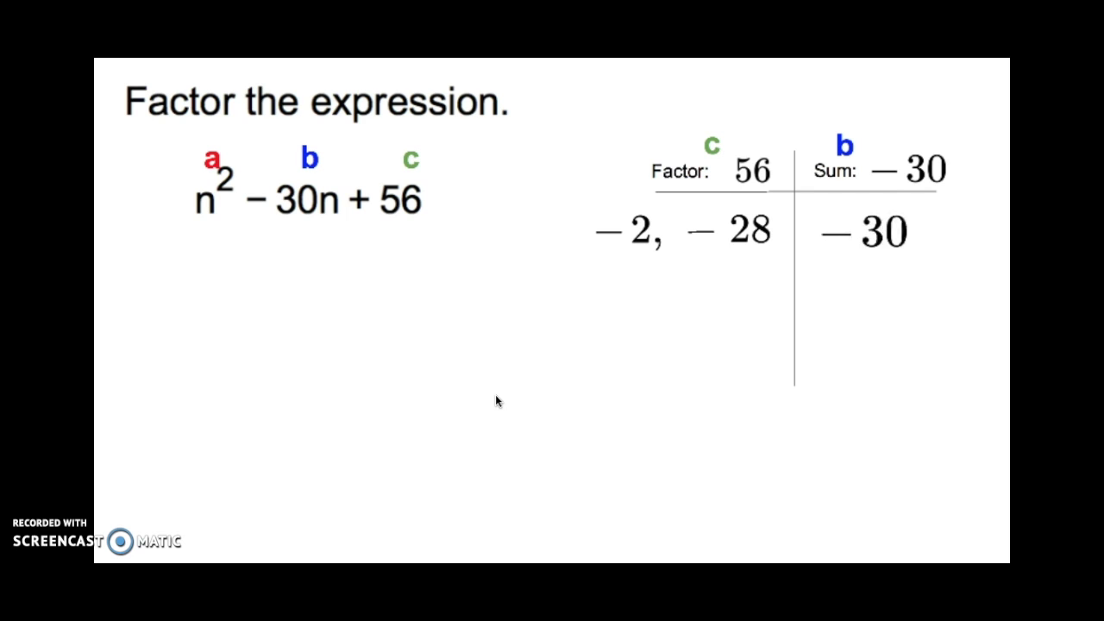
{"action": "left_click", "coordinate": [496, 398]}
{"action": "left_click", "coordinate": [496, 396]}
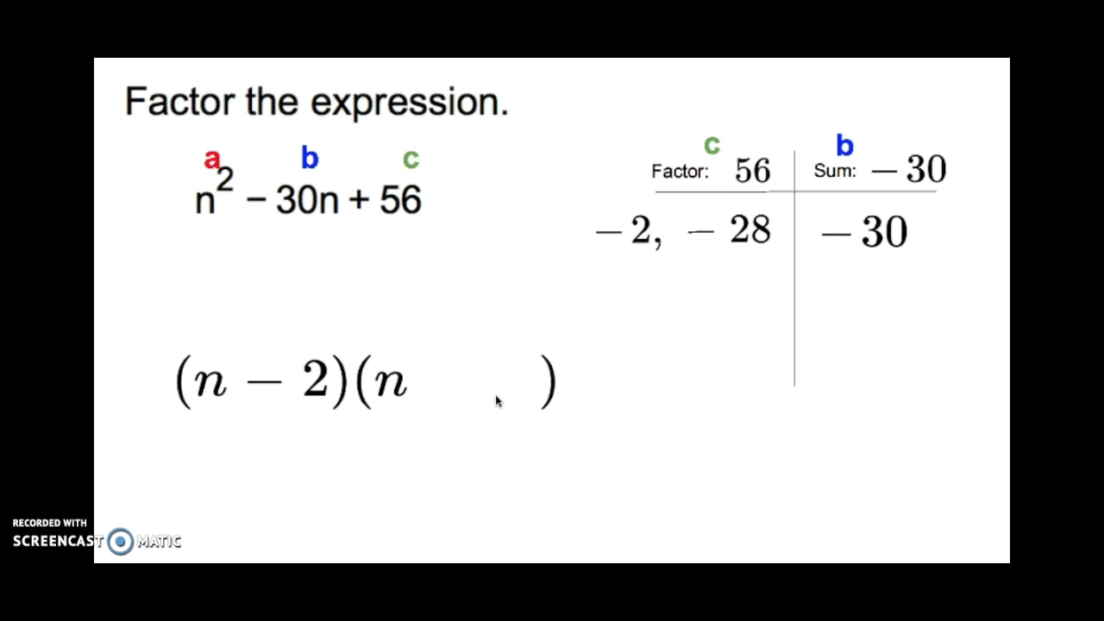
{"action": "left_click", "coordinate": [496, 399]}
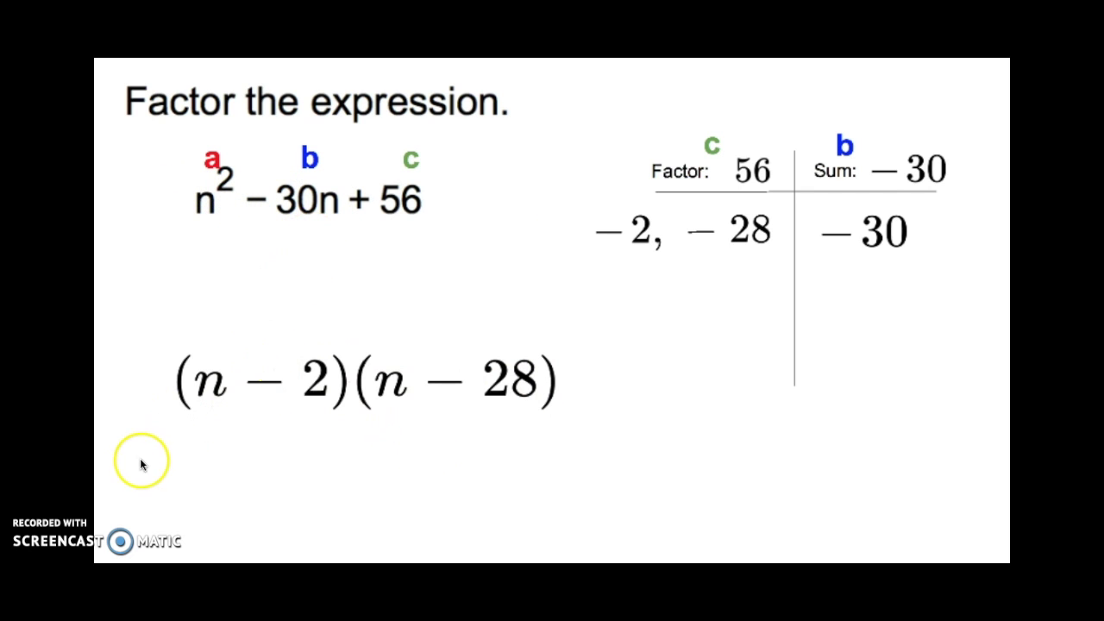
Step: Submit (n − 2)(n − 28) as the factored form of n² − 30n + 56 and continue to the next question
{"action": "left_click", "coordinate": [130, 277]}
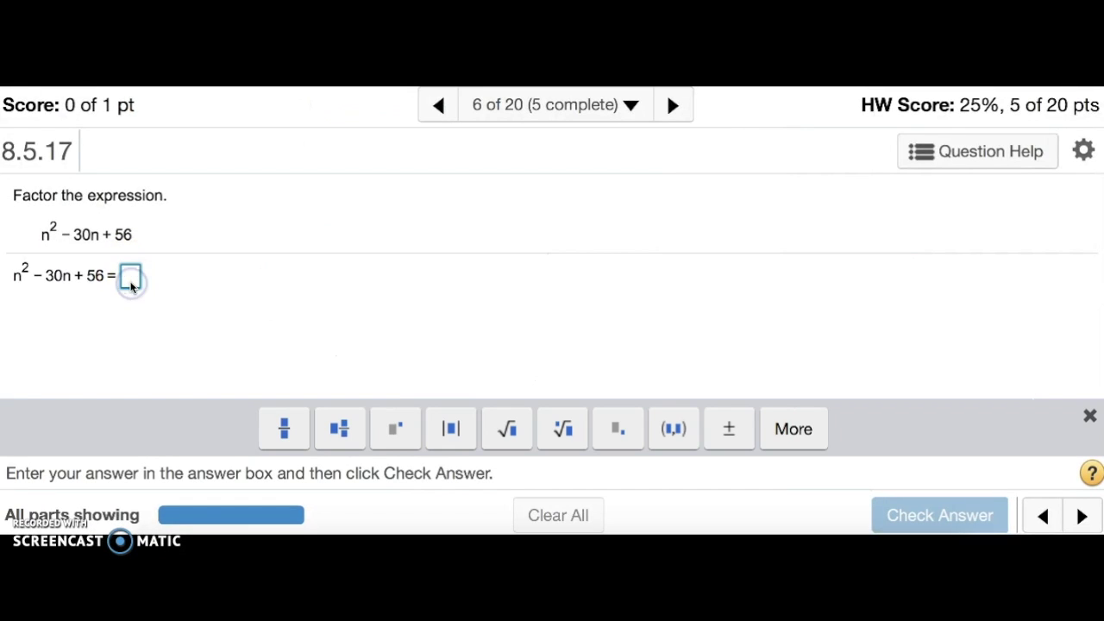
{"action": "type", "text": "(n-2"}
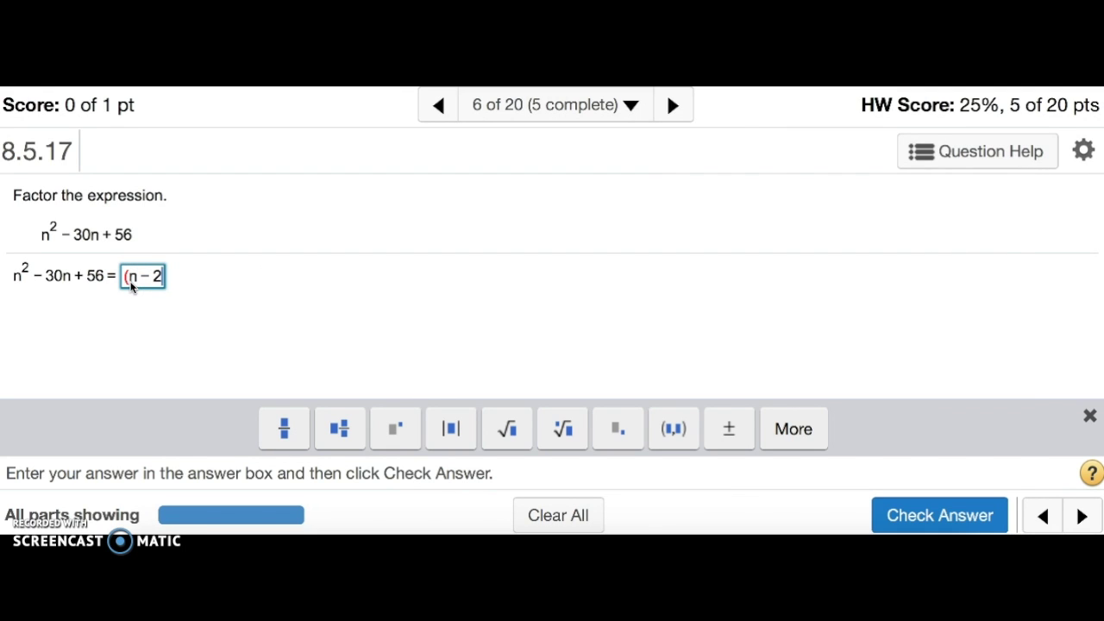
{"action": "type", "text": ")(n-28"}
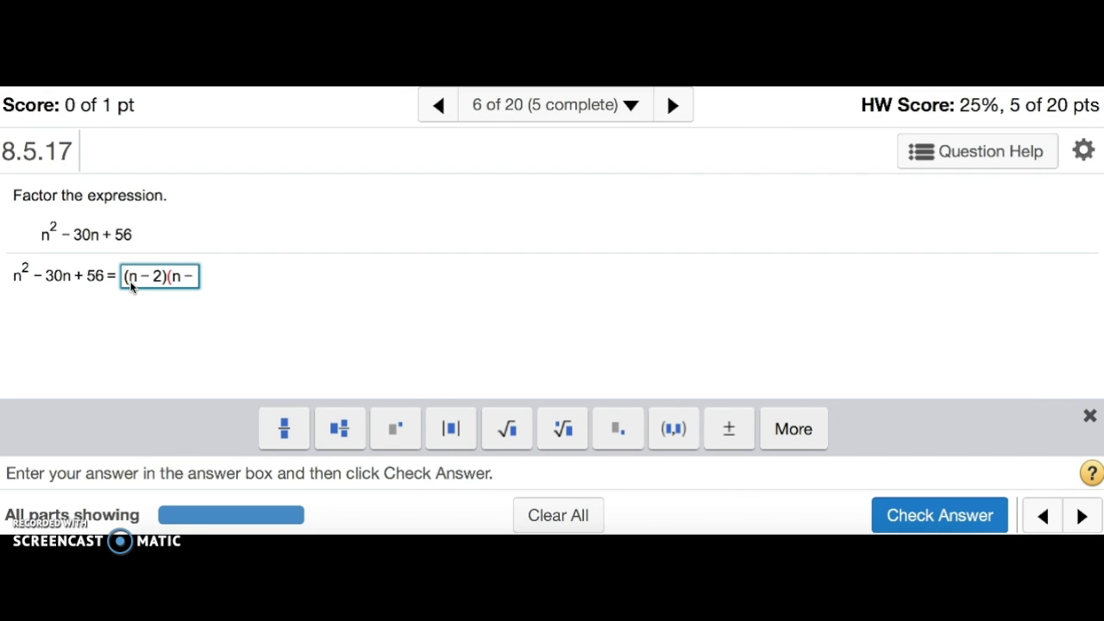
{"action": "type", "text": ")"}
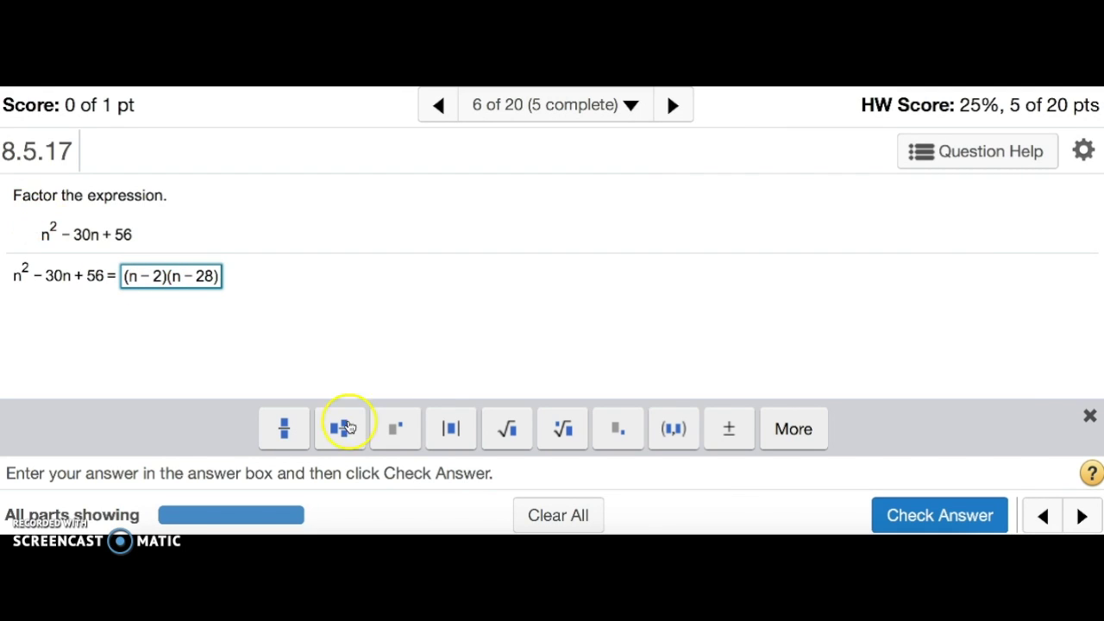
{"action": "key", "text": "Return"}
{"action": "key", "text": "Return"}
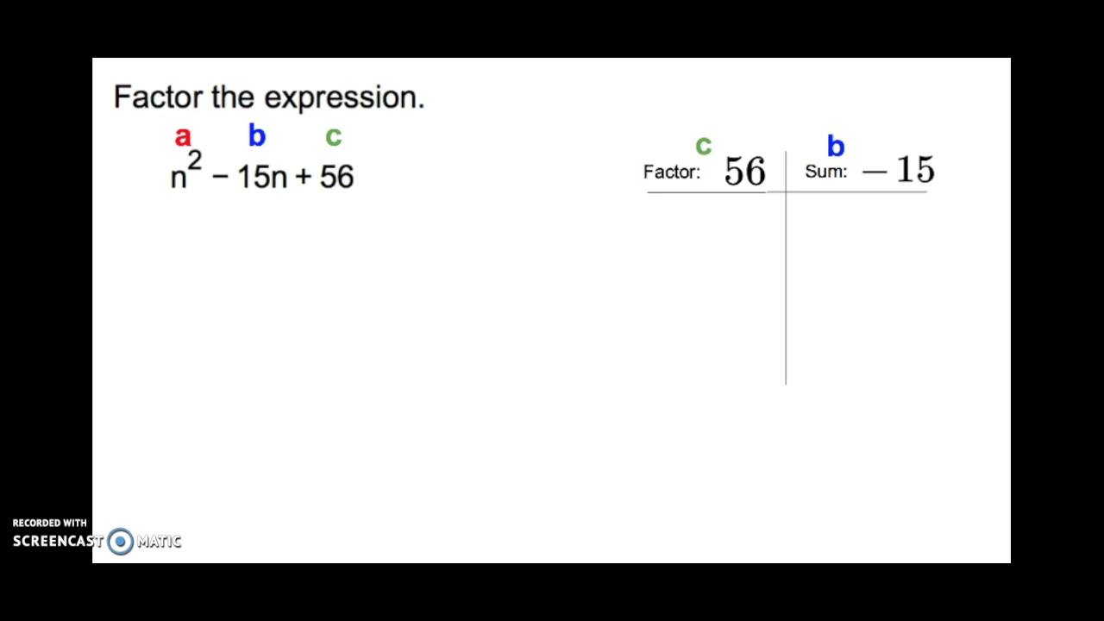
Step: Reveal the worked factor/sum table for n² − 15n + 56 and its boxed factored form
{"action": "key", "text": "Right"}
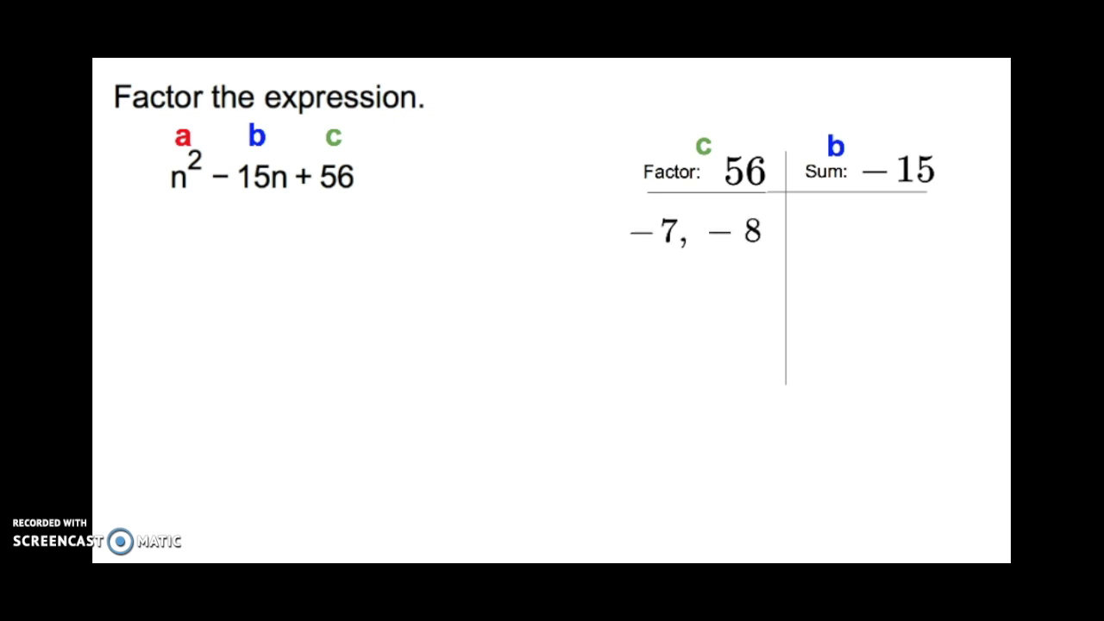
{"action": "key", "text": "Right"}
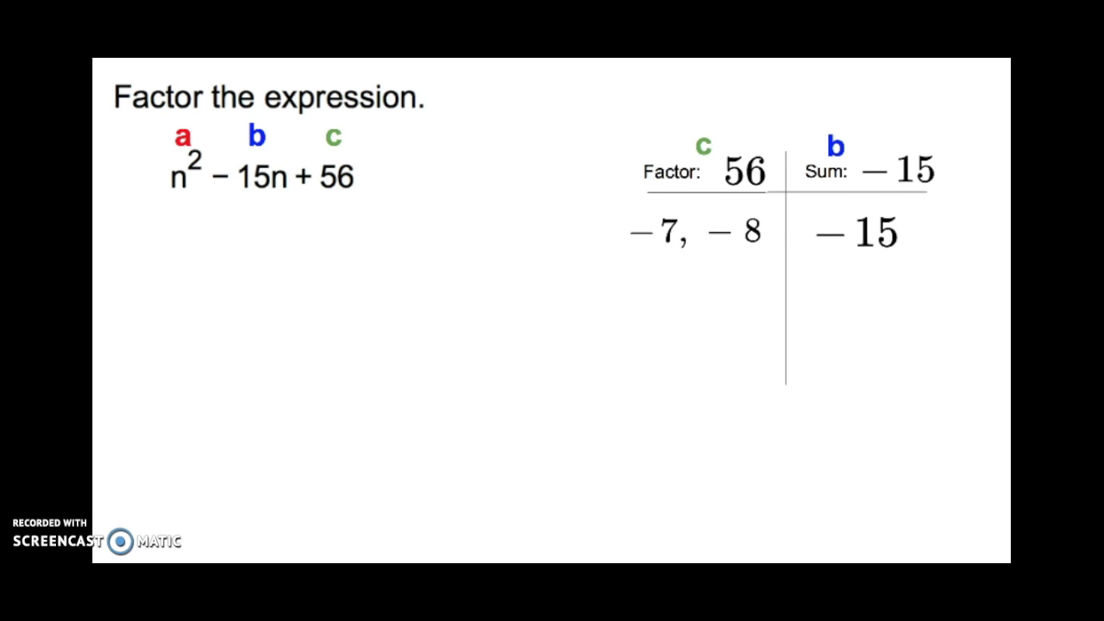
{"action": "key", "text": "Right"}
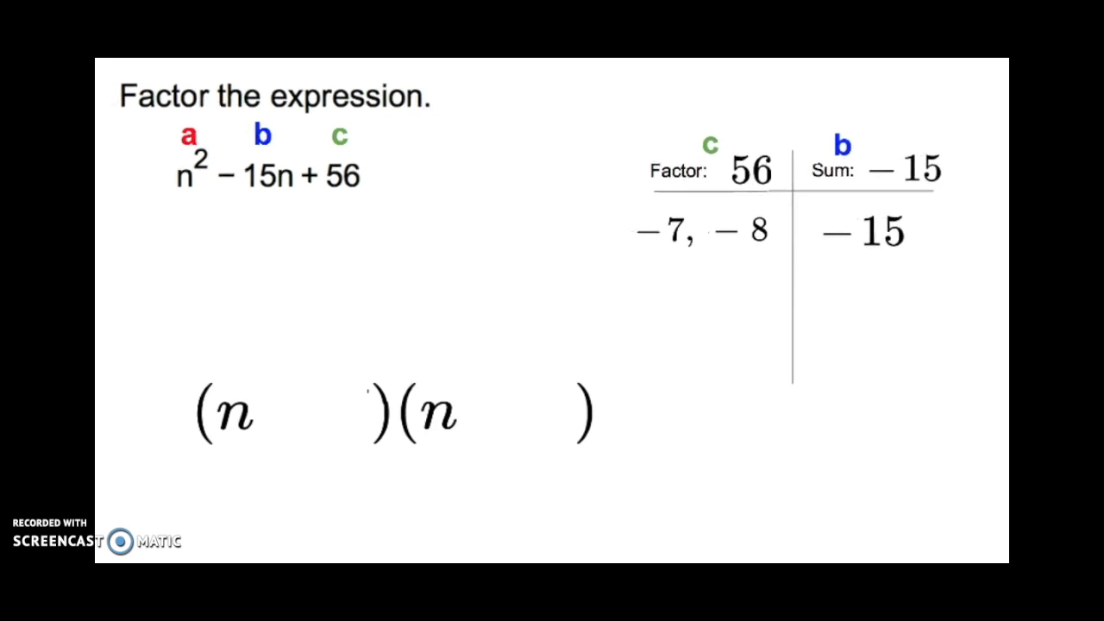
{"action": "key", "text": "Right"}
{"action": "key", "text": "Right"}
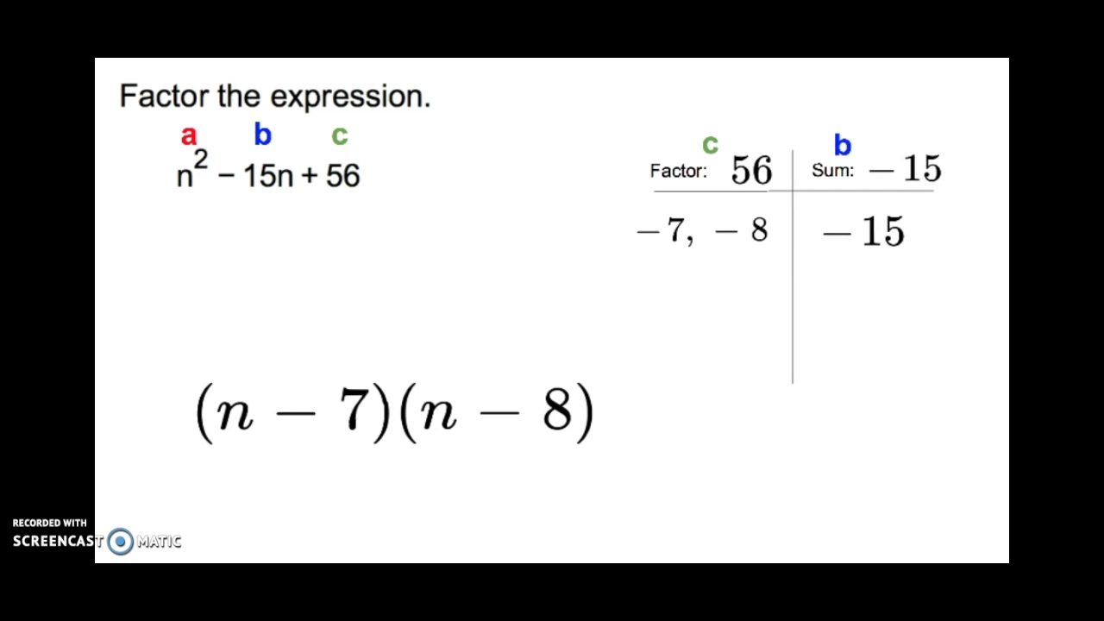
{"action": "key", "text": "Right"}
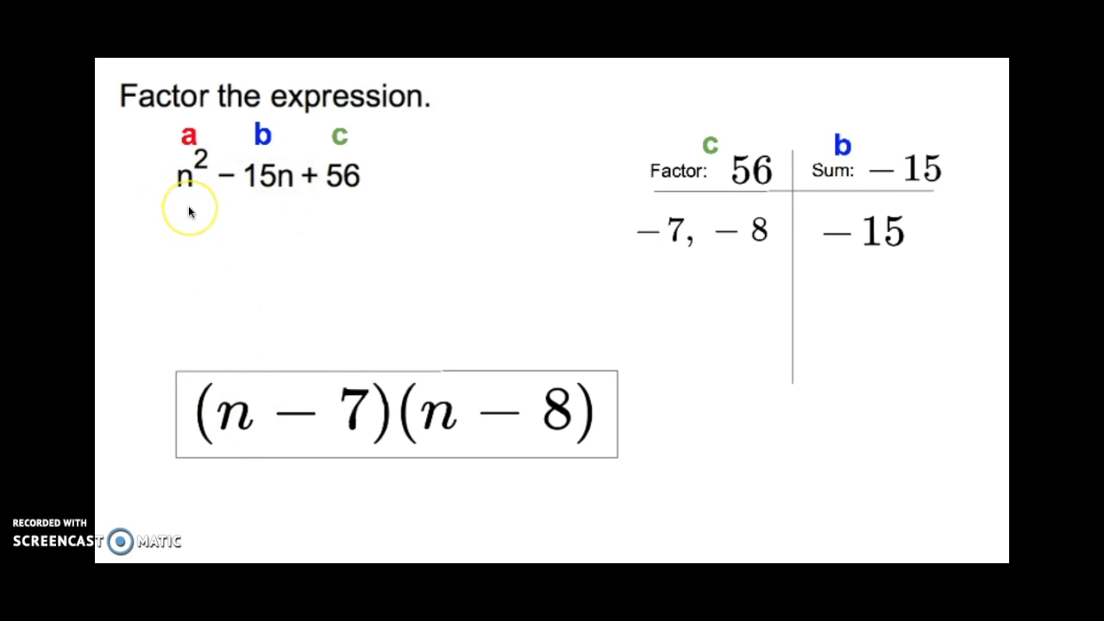
Step: Submit (n − 7)(n − 8) as the factored form of n² − 15n + 56 and continue to the next question
{"action": "left_click", "coordinate": [164, 409]}
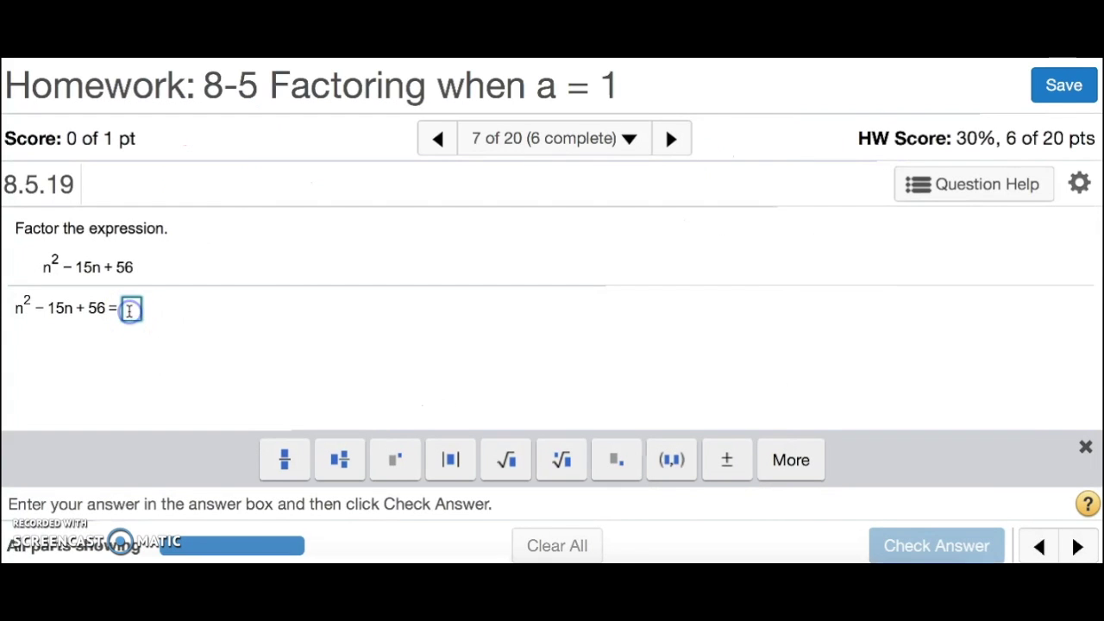
{"action": "type", "text": "(n"}
{"action": "type", "text": "-7)("}
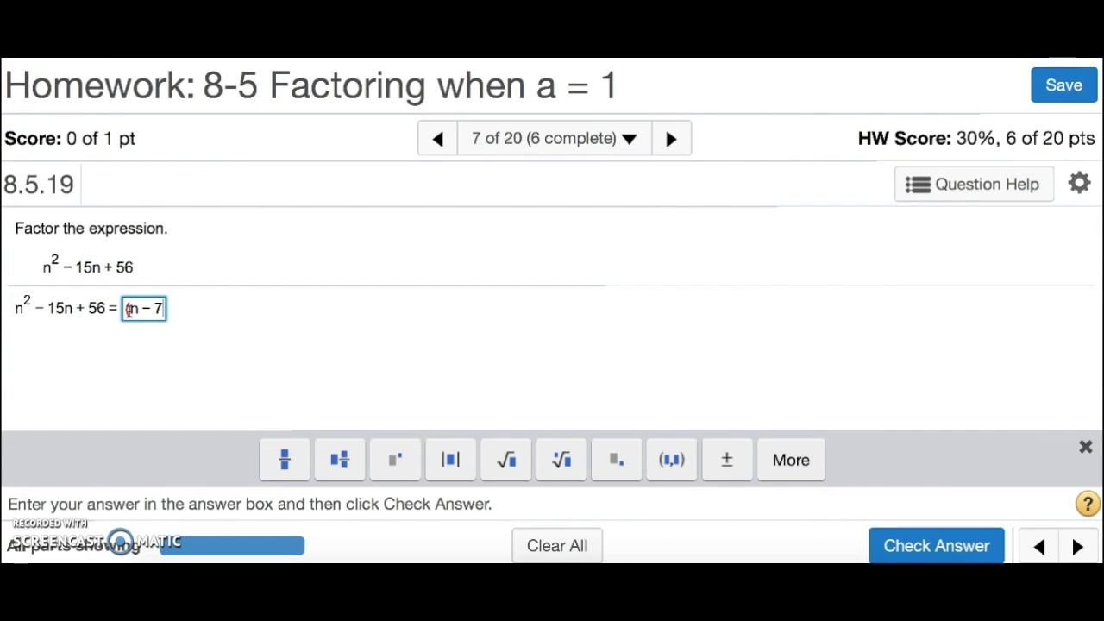
{"action": "type", "text": "n-8)"}
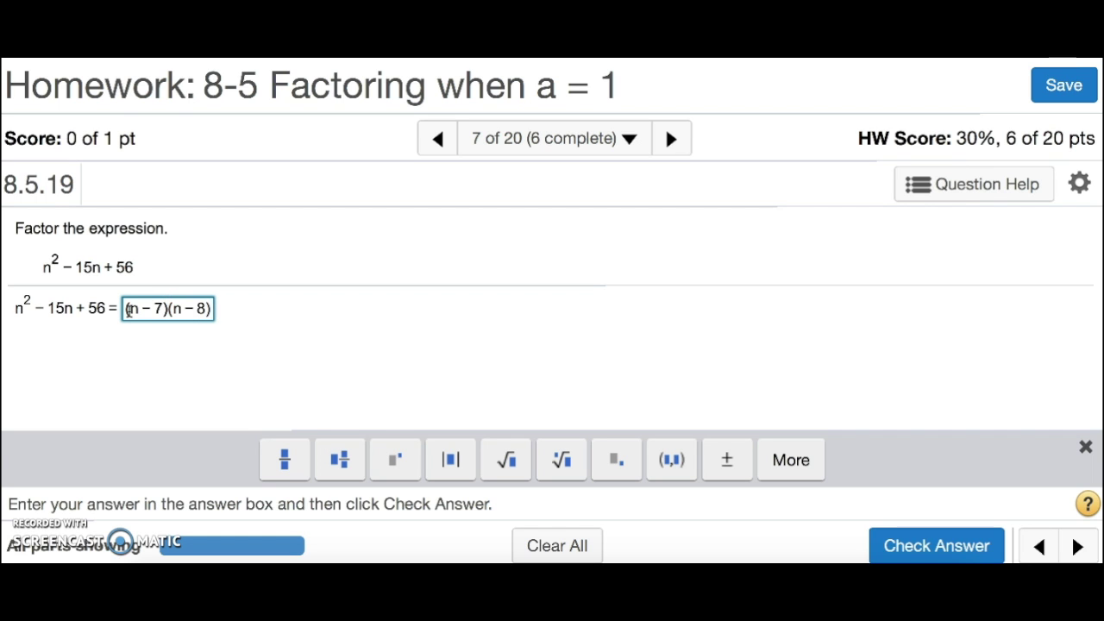
{"action": "key", "text": "Return"}
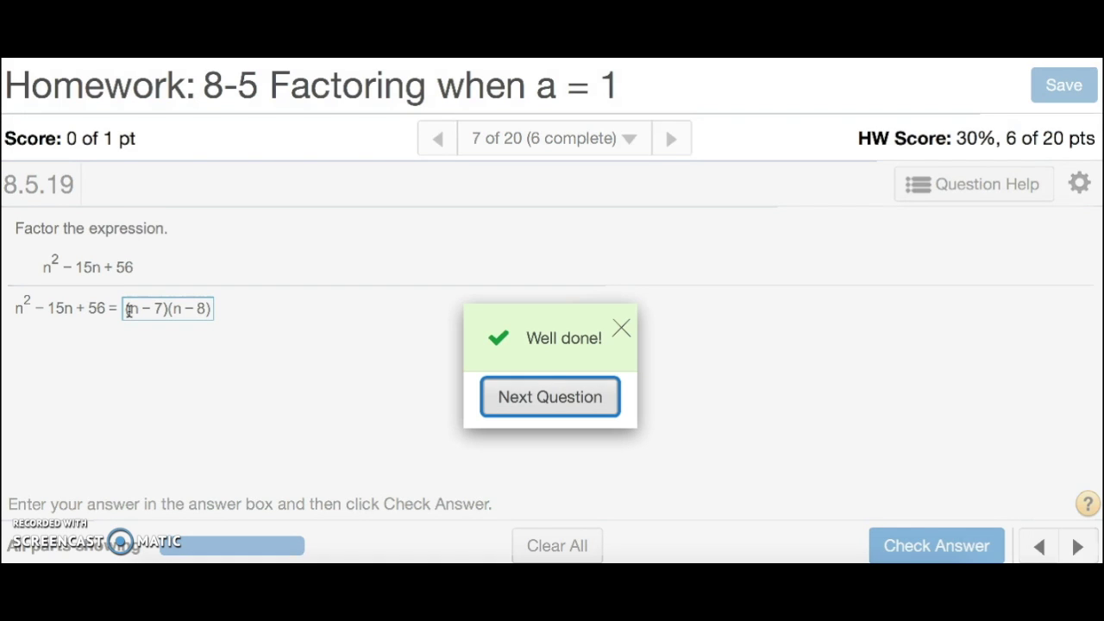
{"action": "key", "text": "Return"}
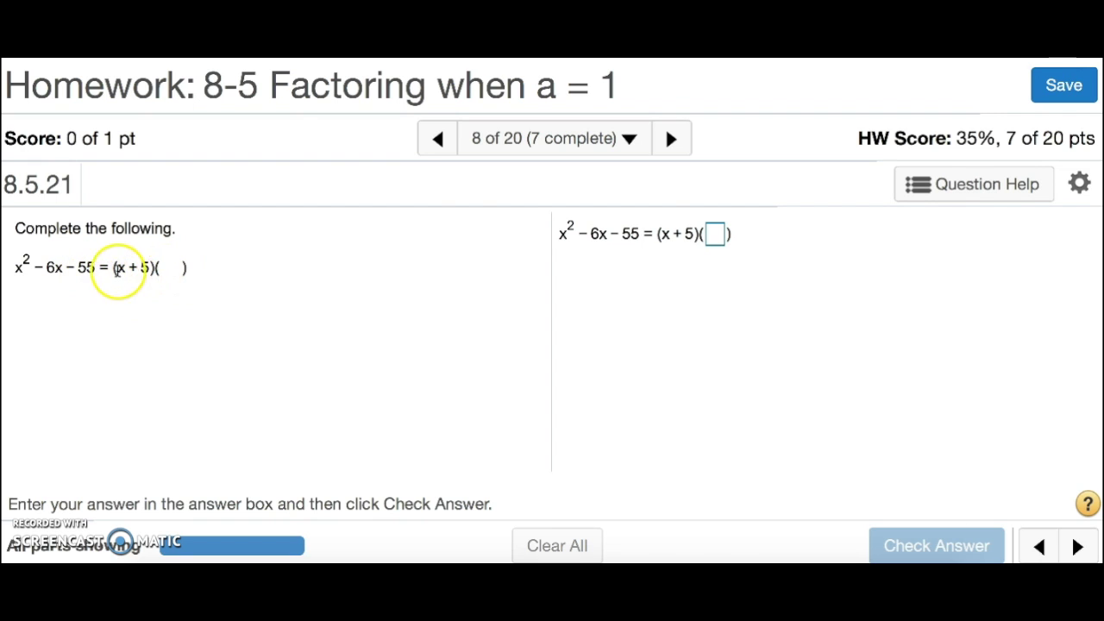
Step: Complete the factoring of x² − 6x − 55 with the missing factor x − 11, submit it and continue to the next question
{"action": "left_click", "coordinate": [714, 233]}
{"action": "type", "text": "x"}
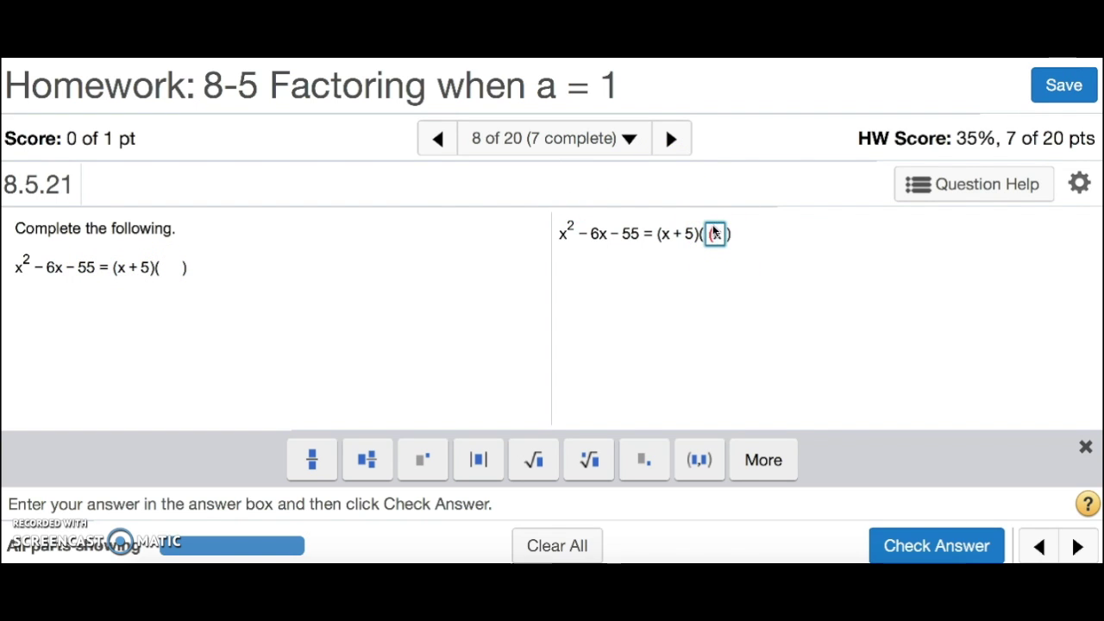
{"action": "type", "text": "-11)"}
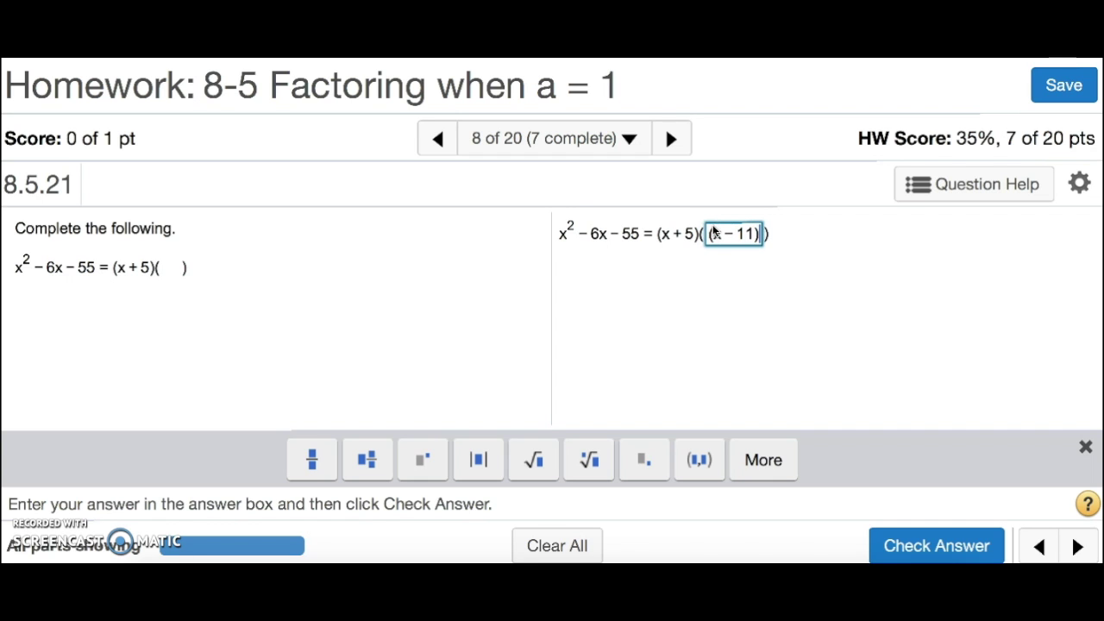
{"action": "key", "text": "Return"}
{"action": "key", "text": "Return"}
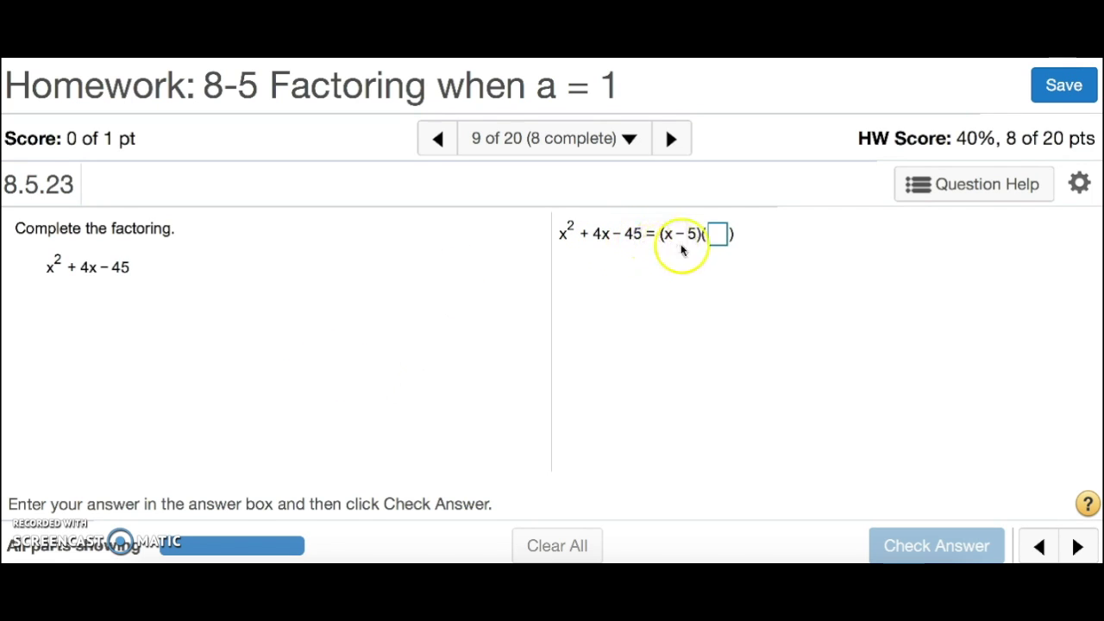
Step: Complete the factoring of x² + 4x − 45 with x + 9, without extra parentheses, submit it and continue to the next question
{"action": "left_click", "coordinate": [717, 234]}
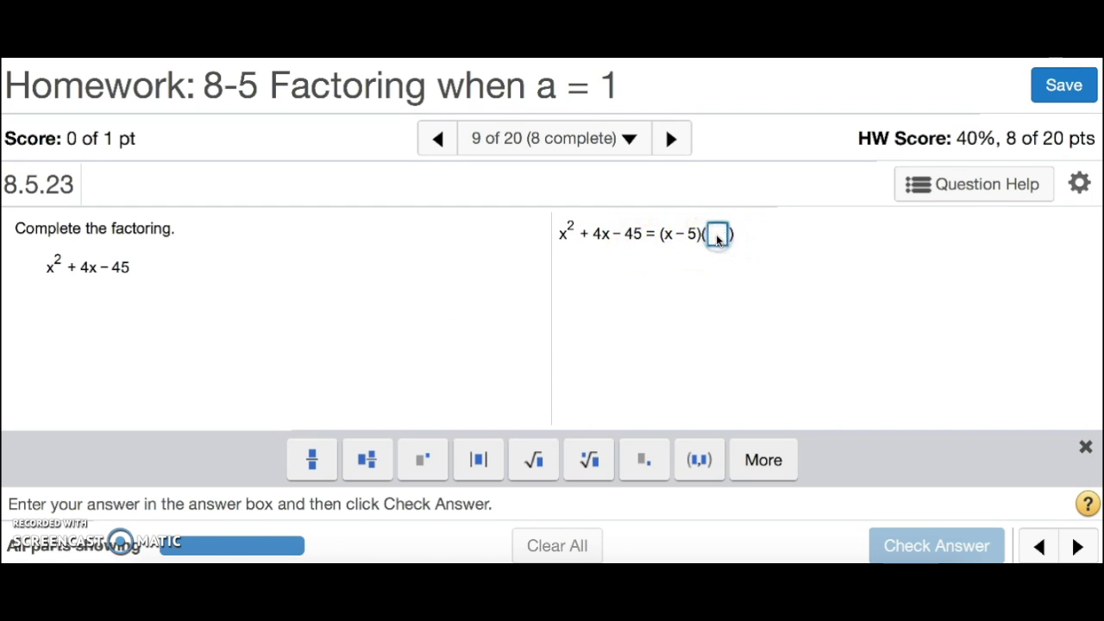
{"action": "type", "text": "(x + 9"}
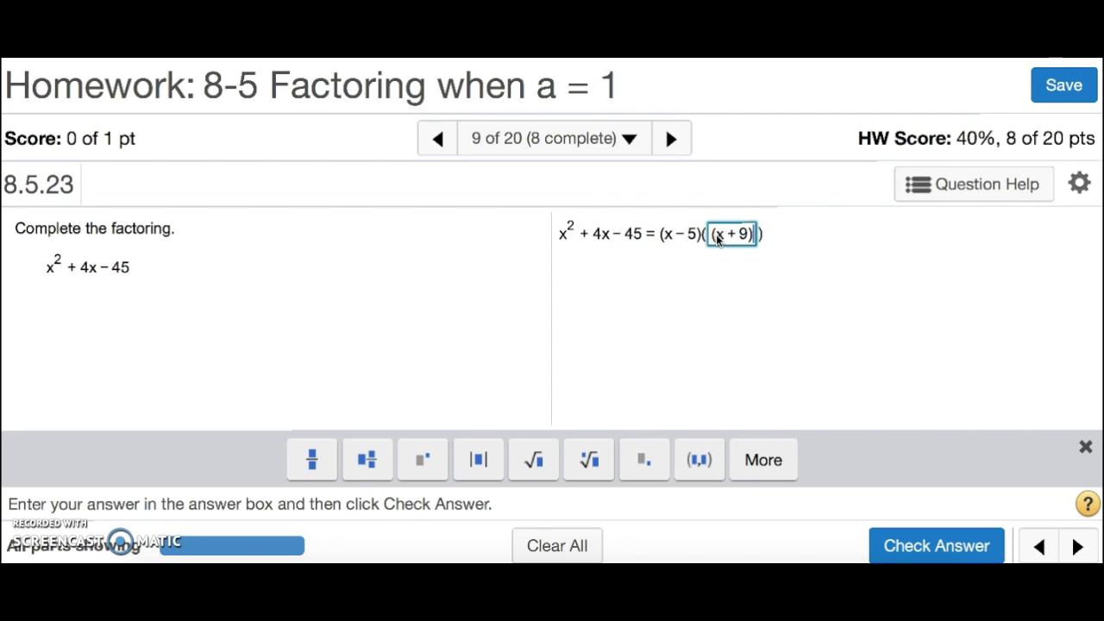
{"action": "key", "text": "Left"}
{"action": "key", "text": "Left"}
{"action": "key", "text": "Left"}
{"action": "key", "text": "Left"}
{"action": "key", "text": "Delete"}
{"action": "key", "text": "Return"}
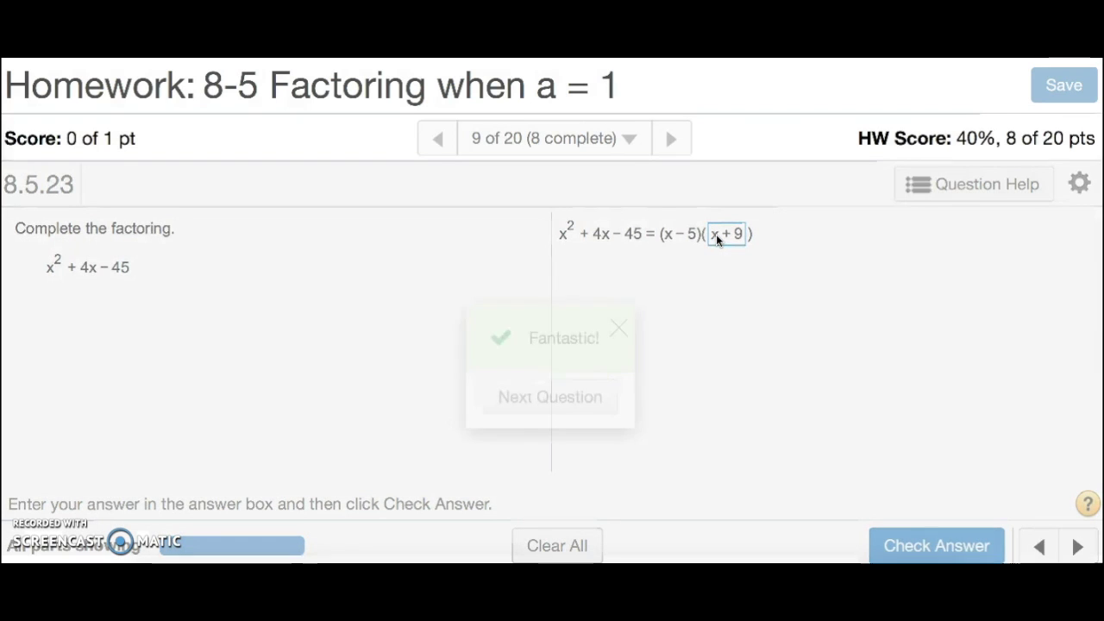
{"action": "key", "text": "Return"}
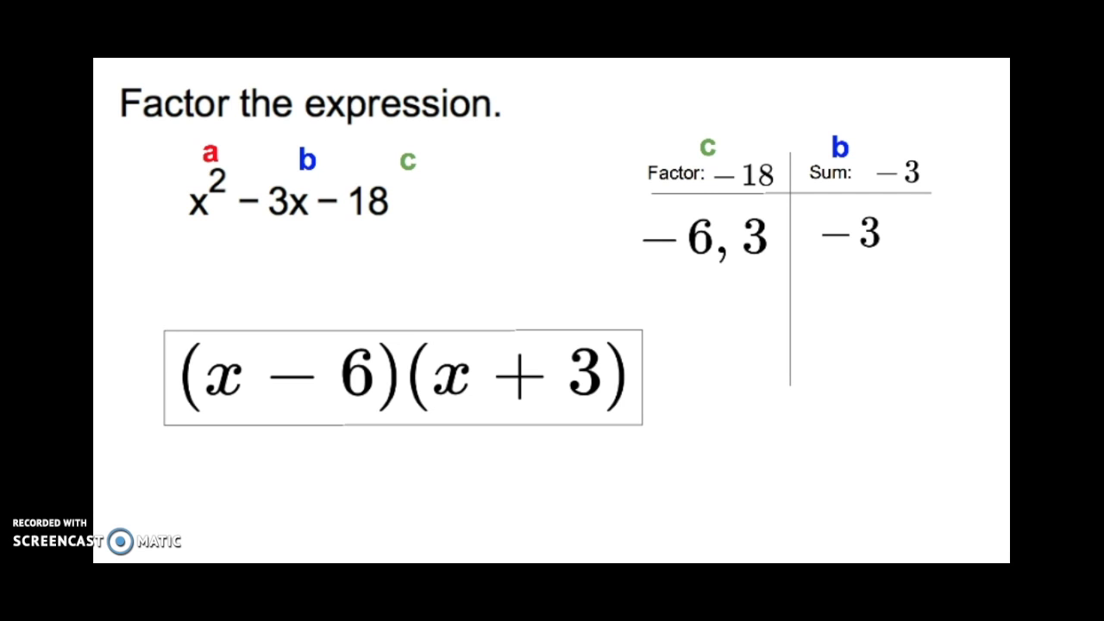
Step: Switch from the worked example to the homework page and enter (x − 6)(x + 3) as the factored form of x² − 3x − 18
{"action": "key", "text": "alt+Tab"}
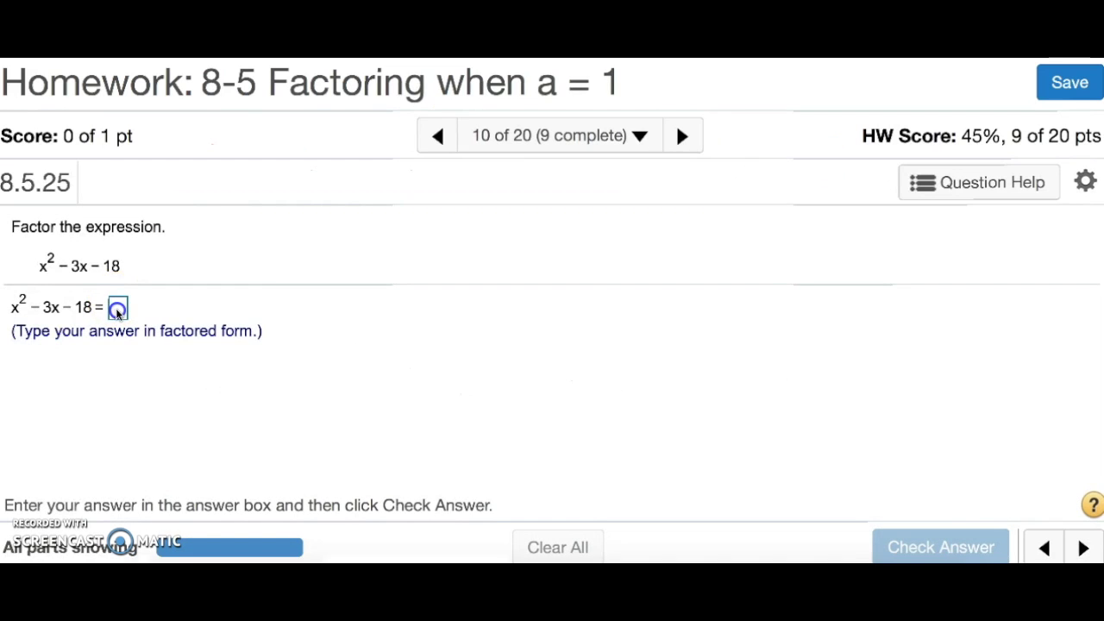
{"action": "left_click", "coordinate": [116, 308]}
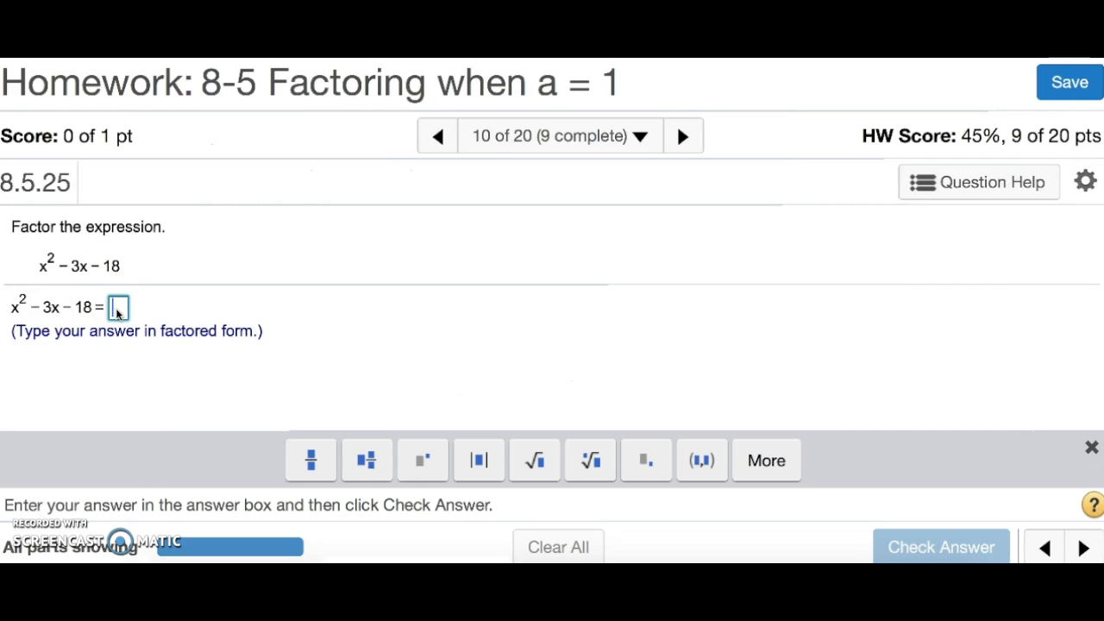
{"action": "type", "text": "(x-6"}
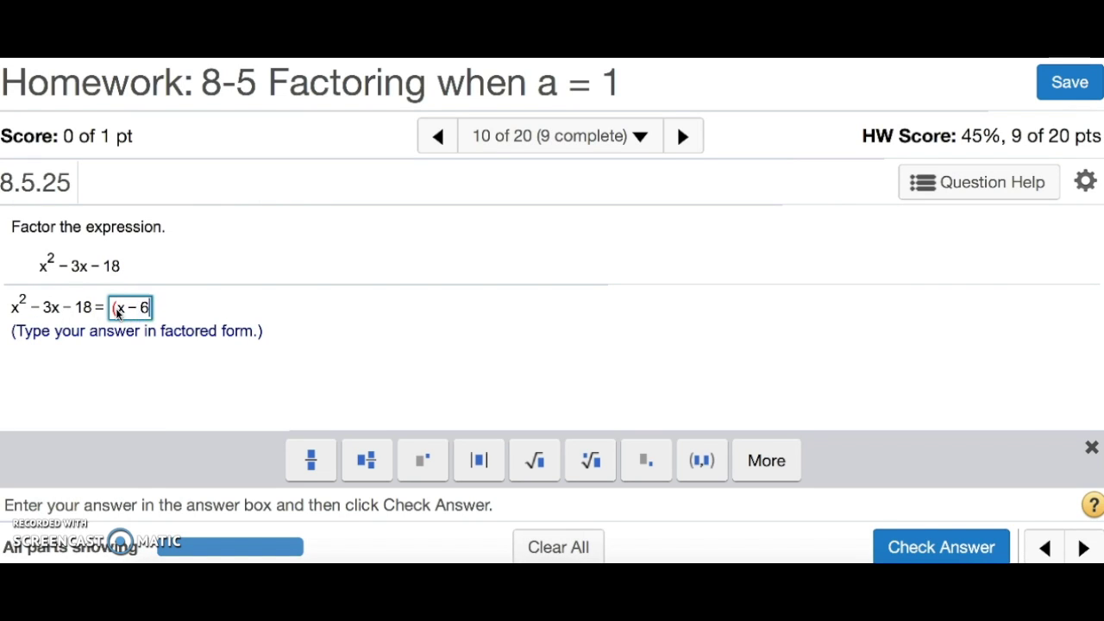
{"action": "type", "text": ")(x+3)"}
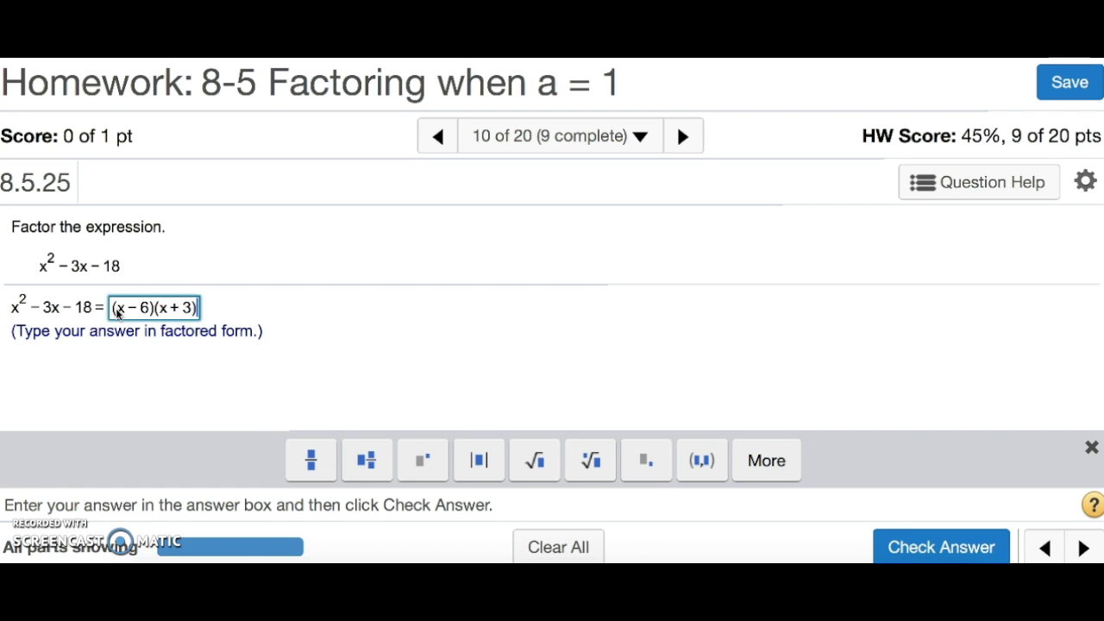
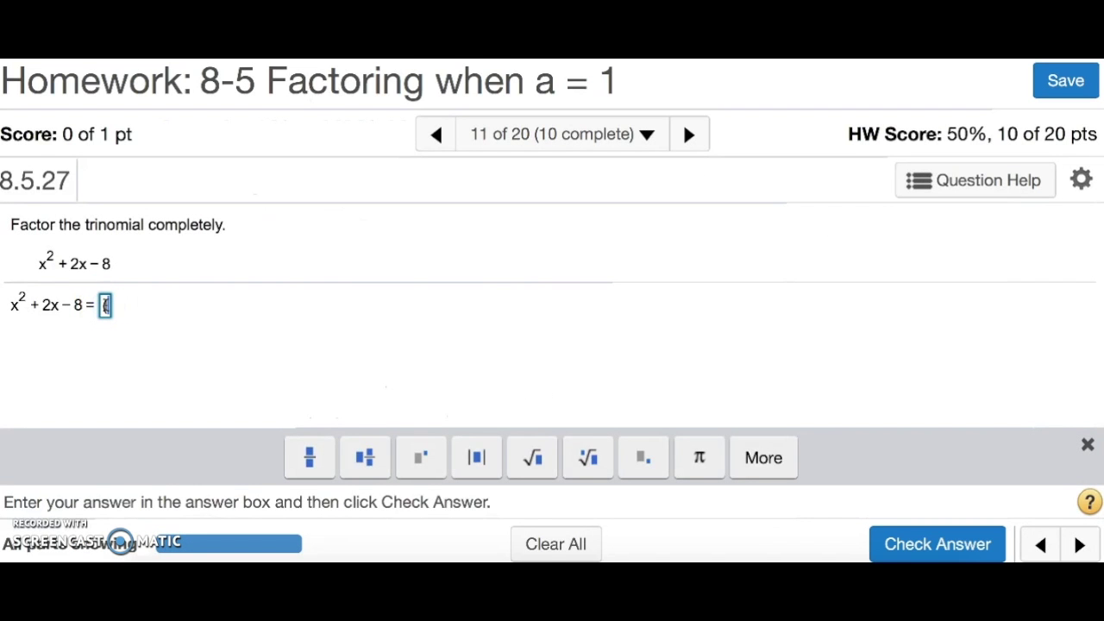
Step: Submit (x + 4)(x − 2) as the complete factorization of x² + 2x − 8
{"action": "type", "text": "x+4)("}
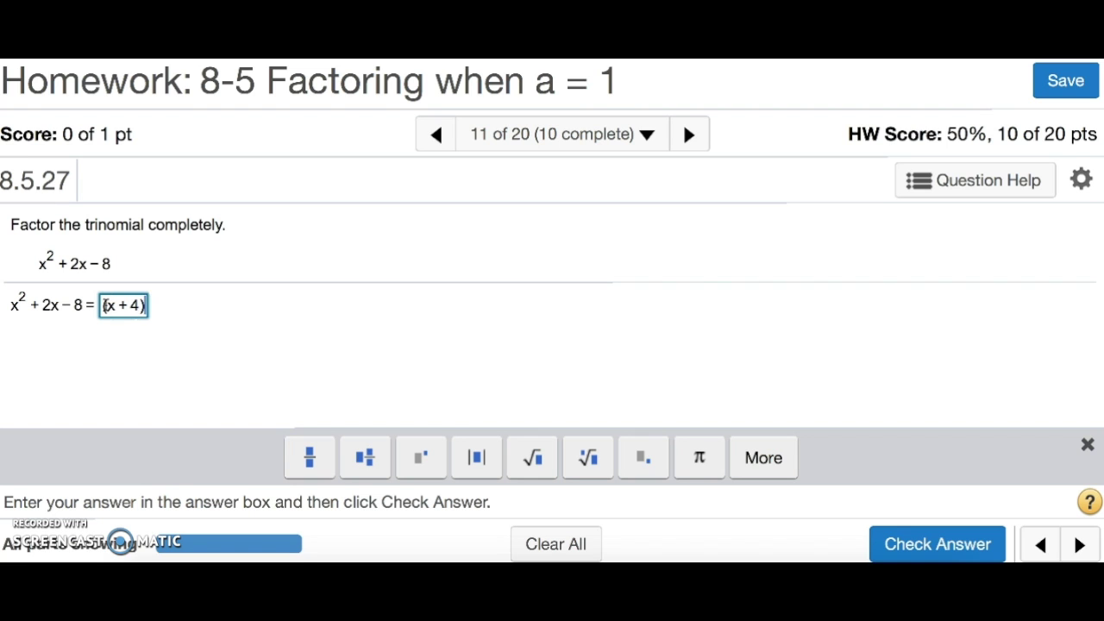
{"action": "type", "text": "x-2"}
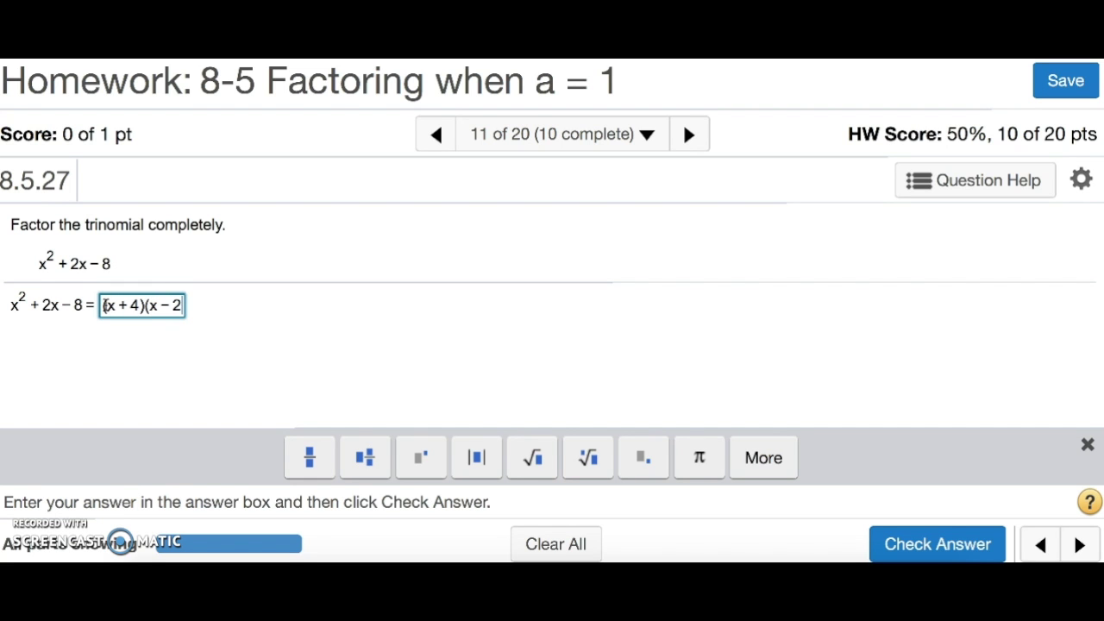
{"action": "type", "text": ")"}
{"action": "key", "text": "Return"}
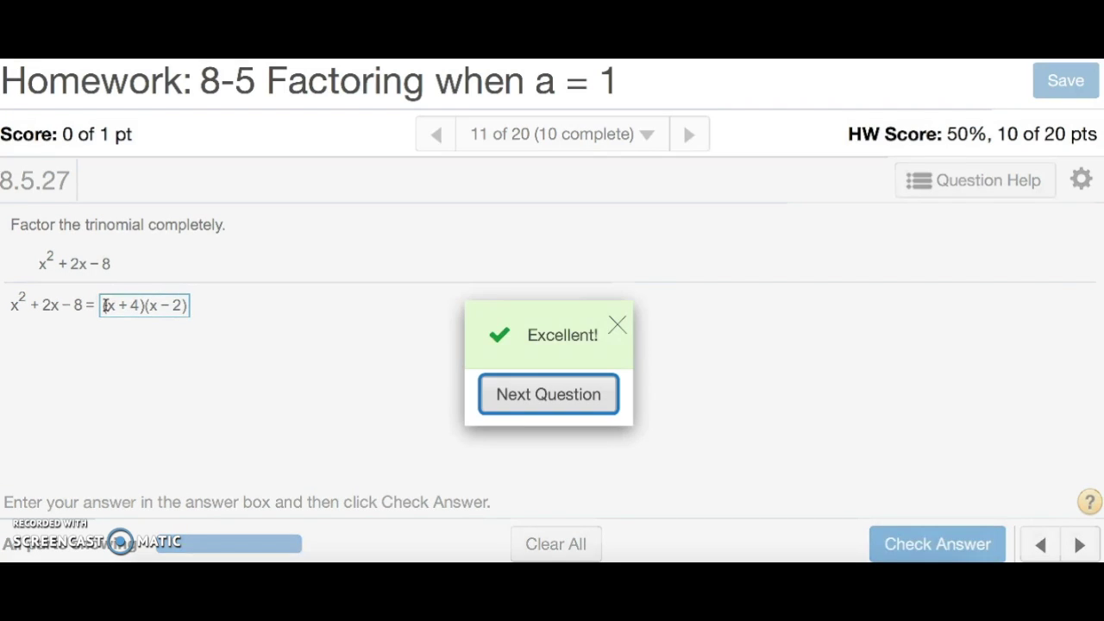